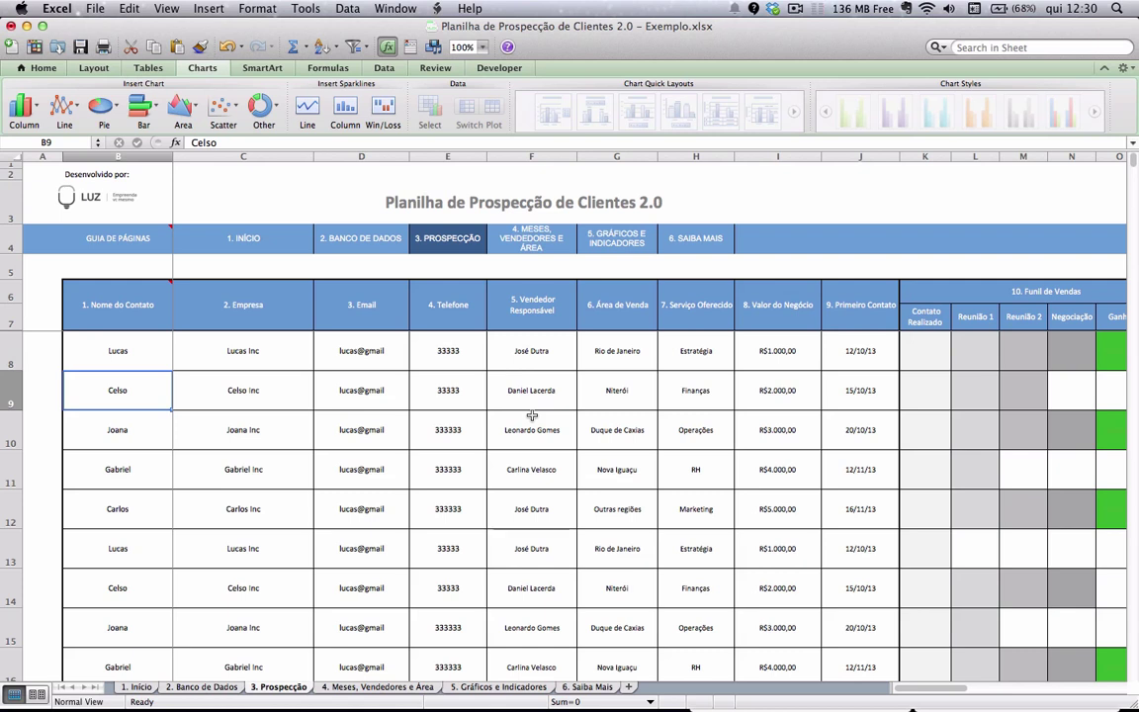
# Check the row 9 email, then select the headings from Nome do Contato to Serviço Oferecido
pyautogui.click(346, 394)
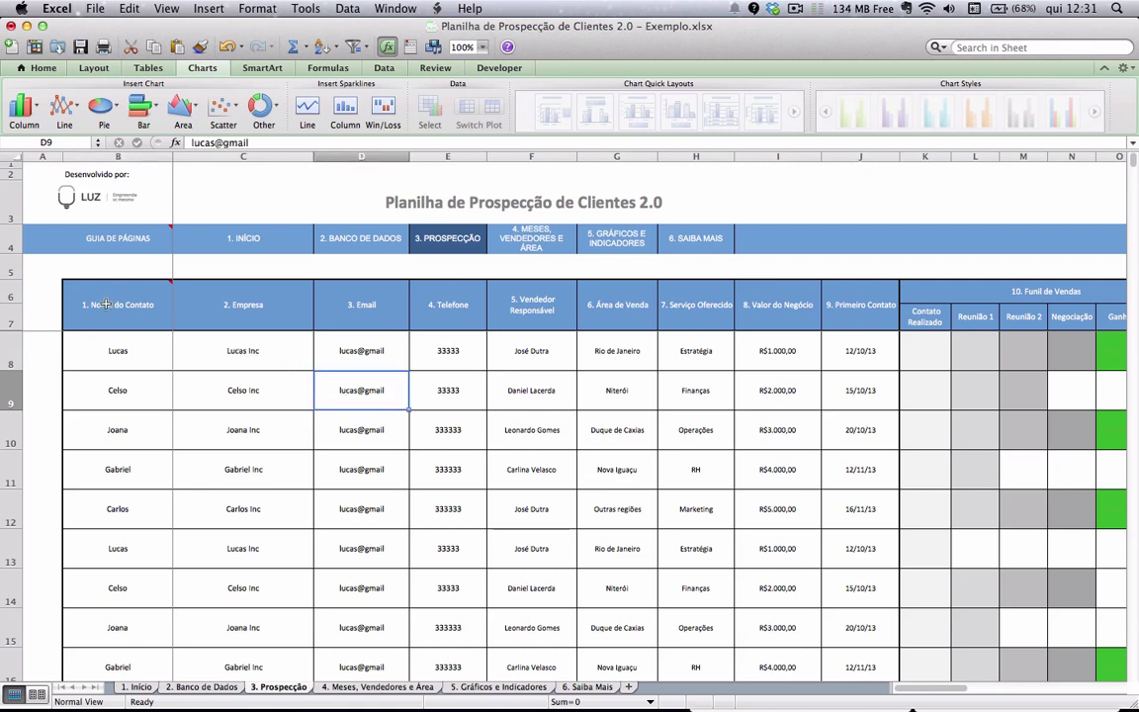
pyautogui.moveTo(106, 305)
pyautogui.moveTo(106, 305); pyautogui.dragTo(774, 286)
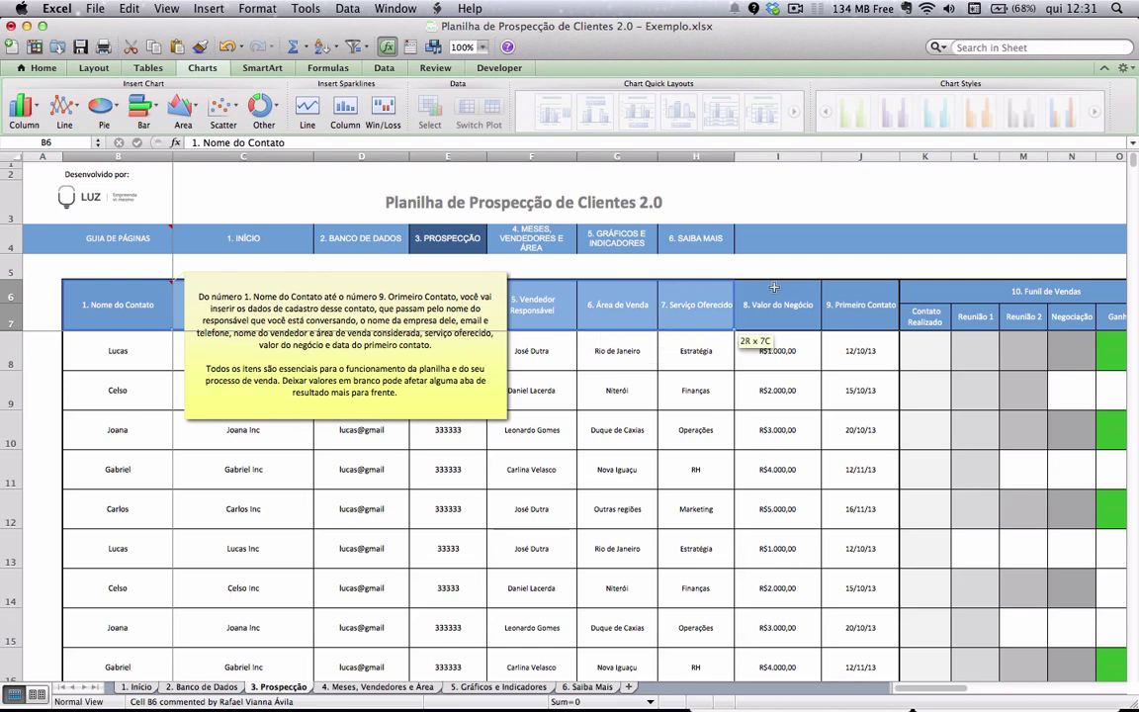
pyautogui.click(777, 351)
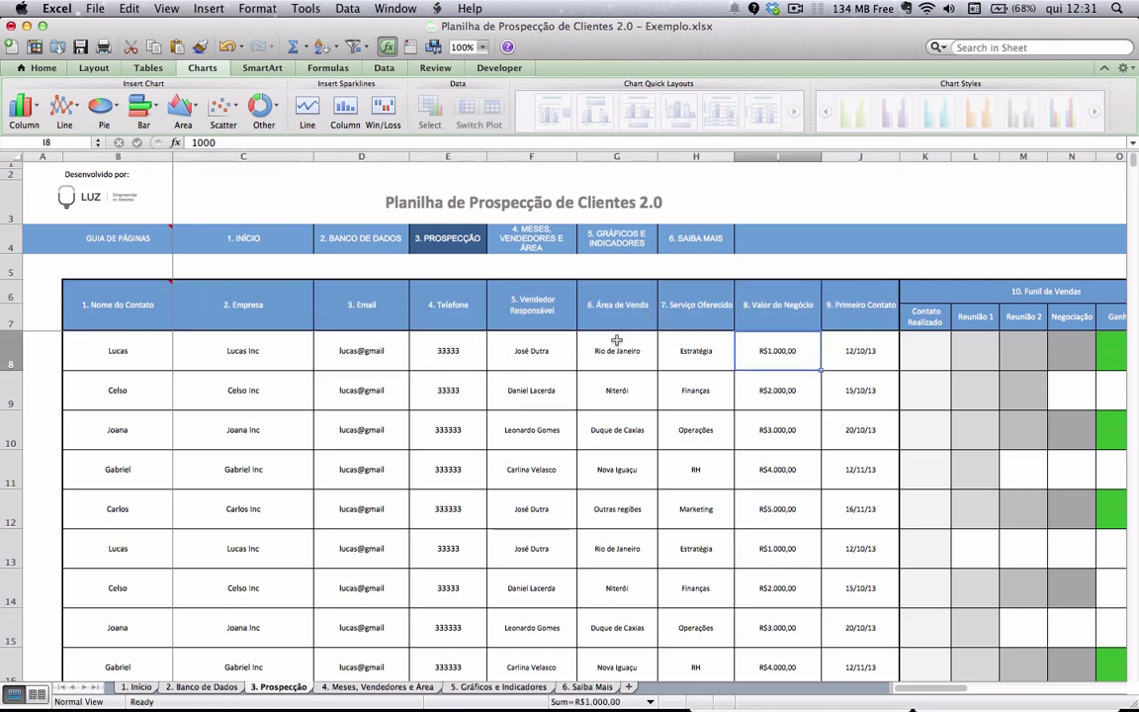
# Step down the contact names in column B from B8 to B14
pyautogui.click(151, 354)
pyautogui.click(149, 393)
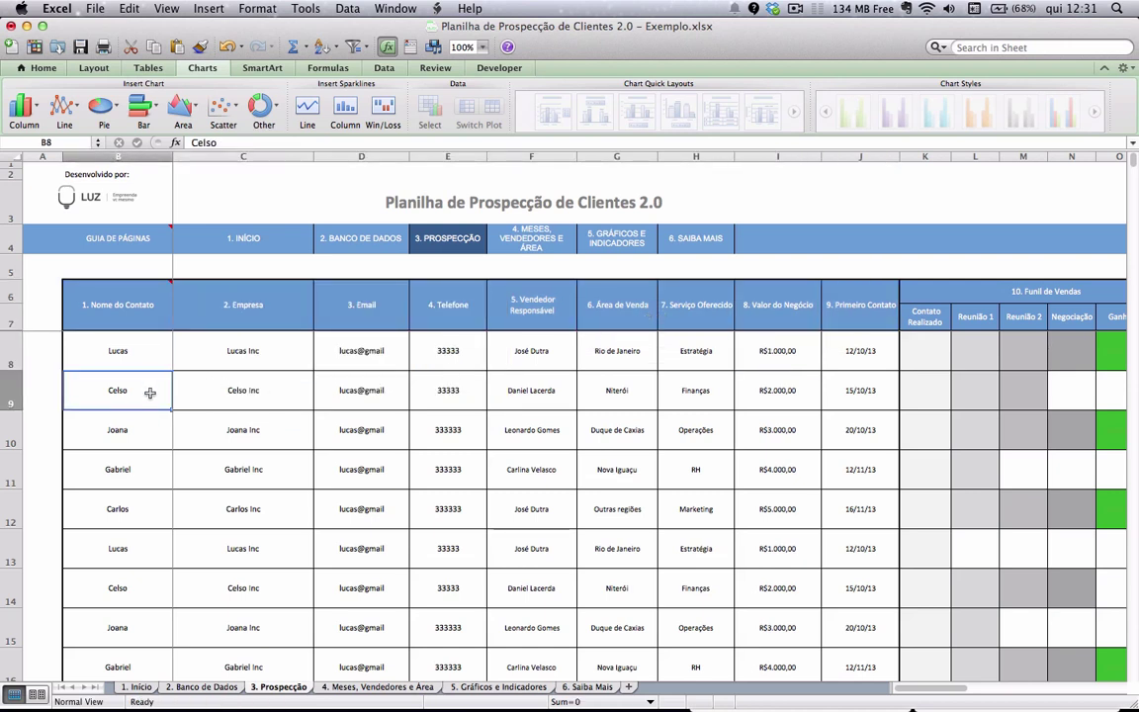
pyautogui.click(150, 430)
pyautogui.click(147, 470)
pyautogui.click(145, 509)
pyautogui.click(145, 552)
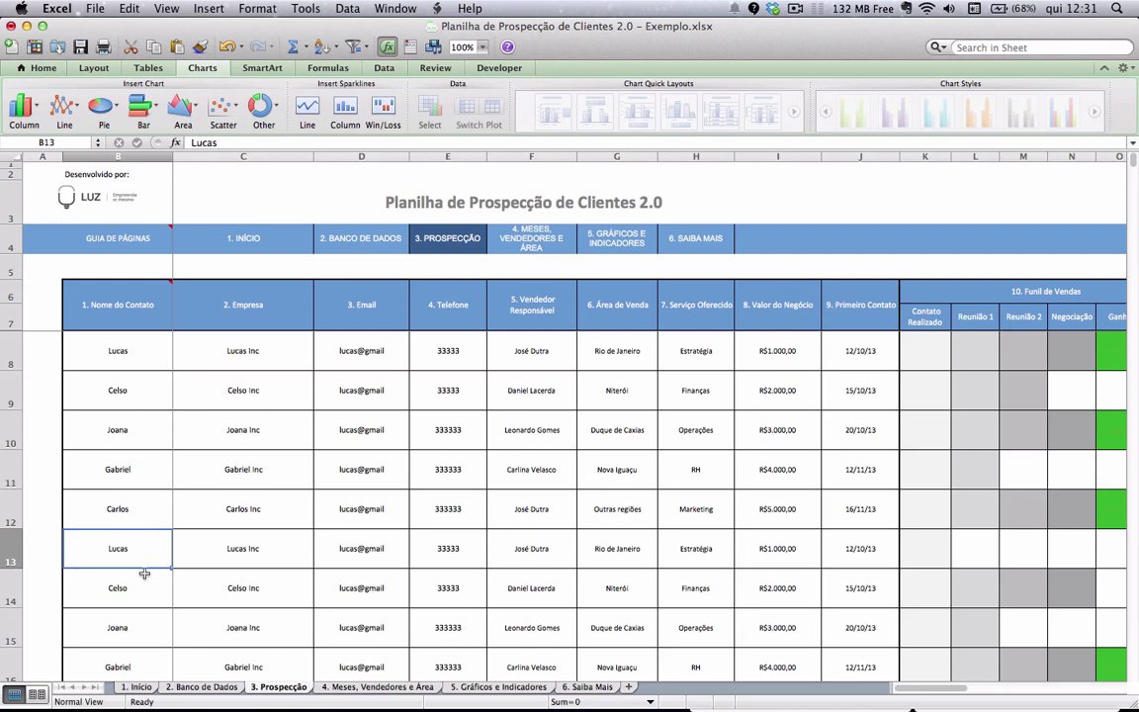
pyautogui.click(144, 575)
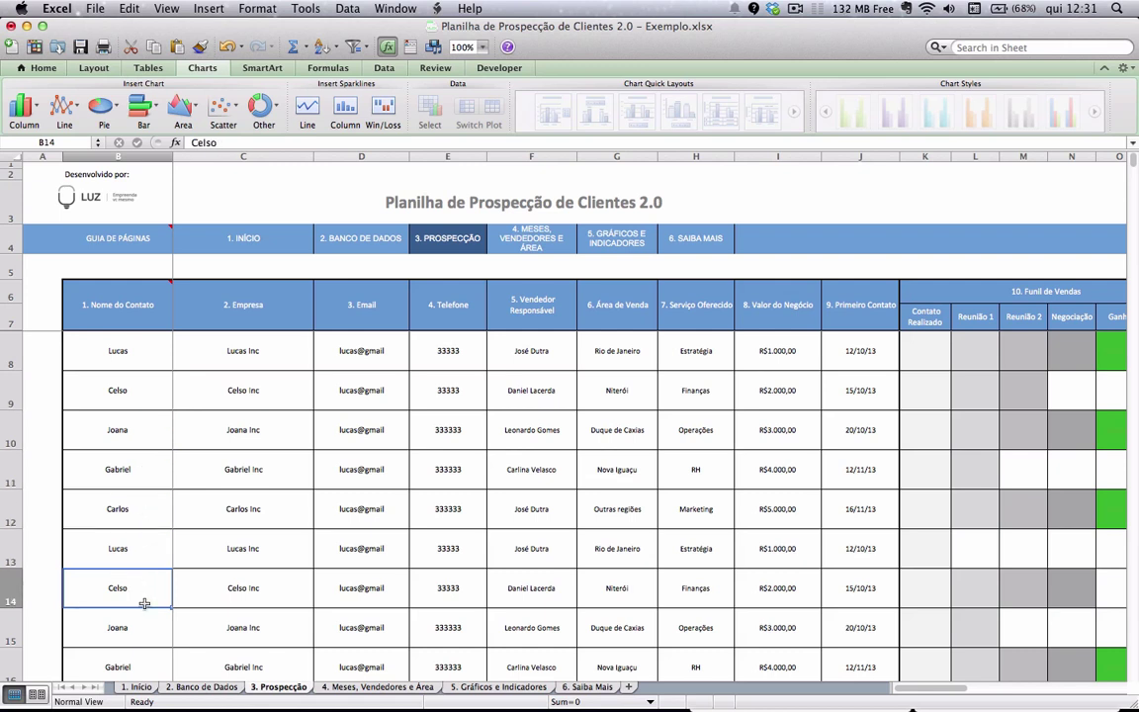
# Review row 8's company, email, phone, salesperson, Rio de Janeiro area, Estratégia service, value and date
pyautogui.click(270, 359)
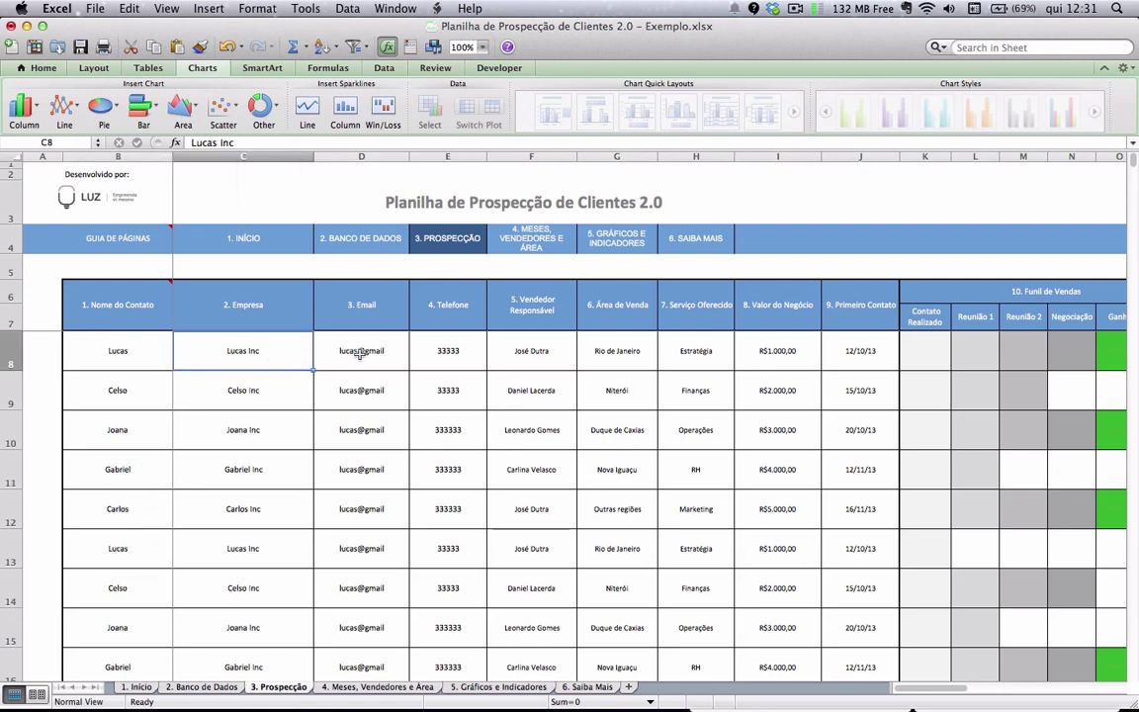
pyautogui.click(358, 353)
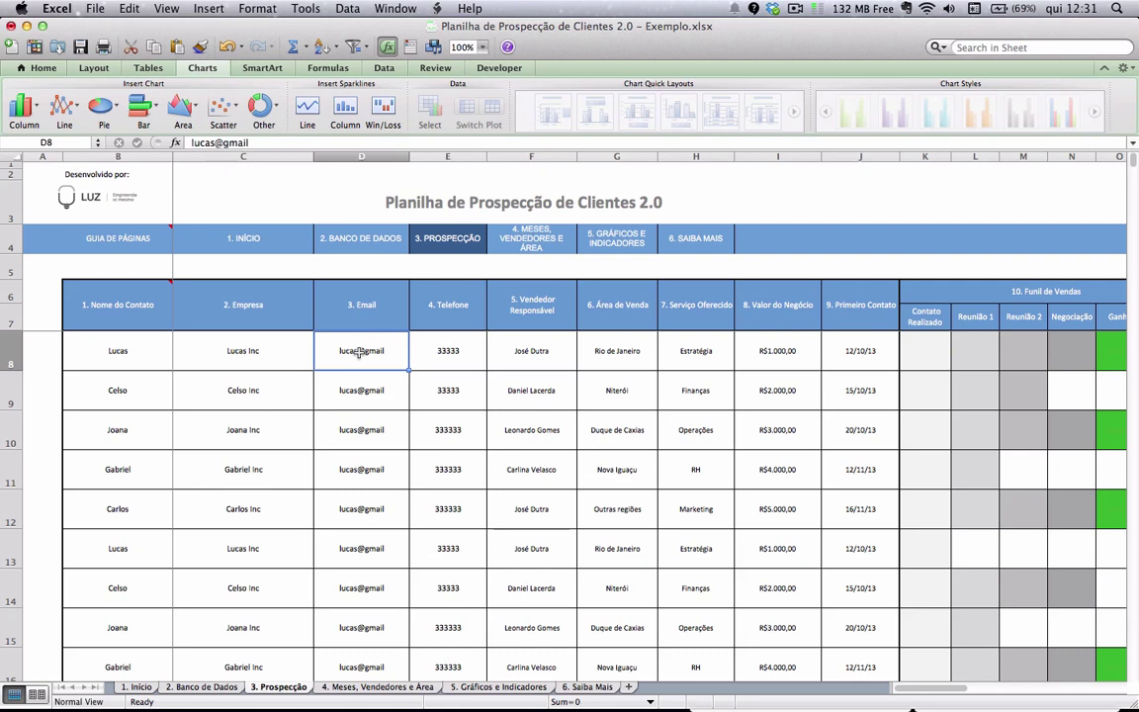
pyautogui.click(454, 359)
pyautogui.click(550, 351)
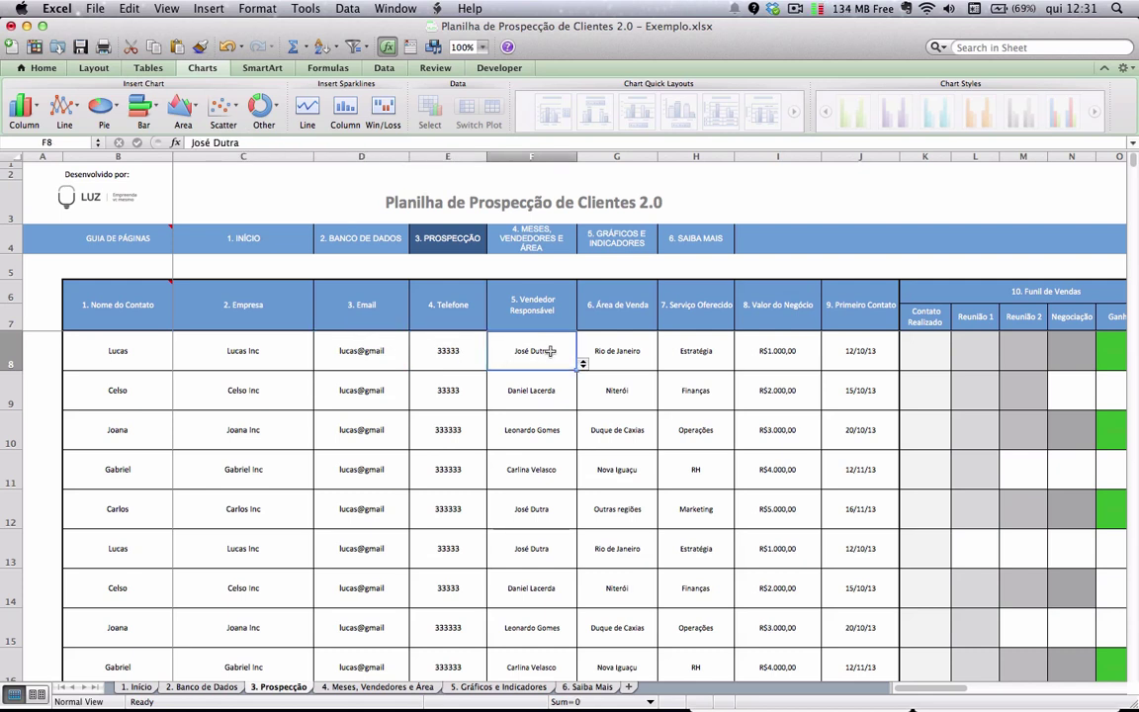
pyautogui.click(608, 351)
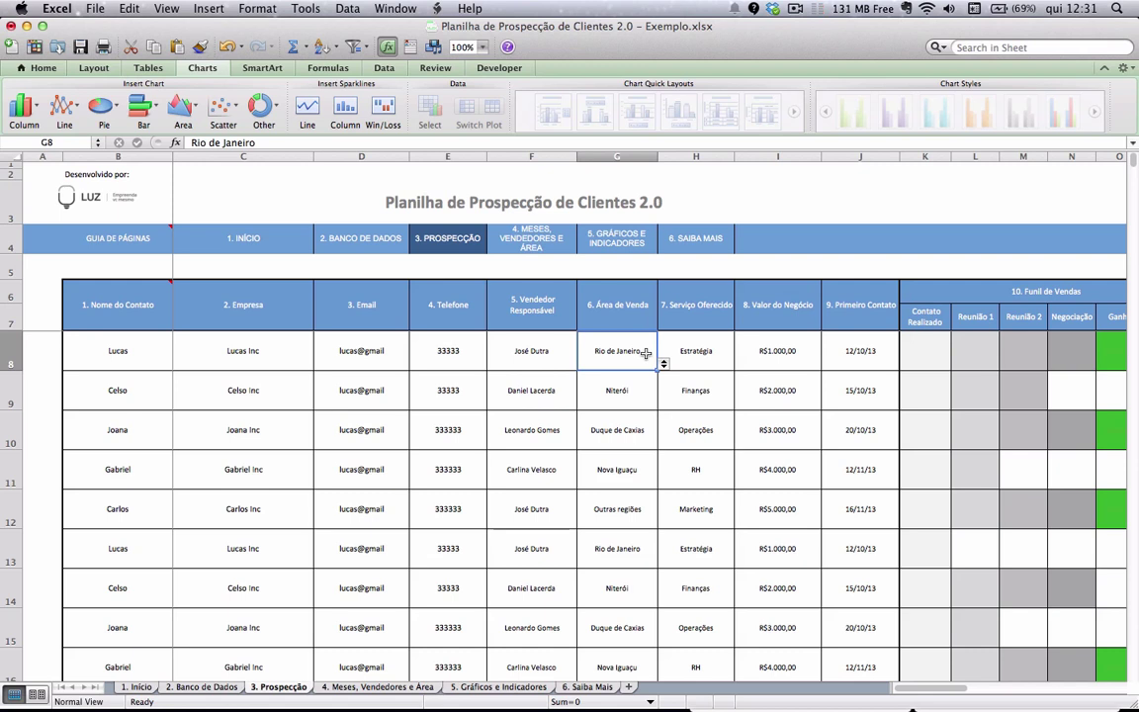
pyautogui.click(700, 352)
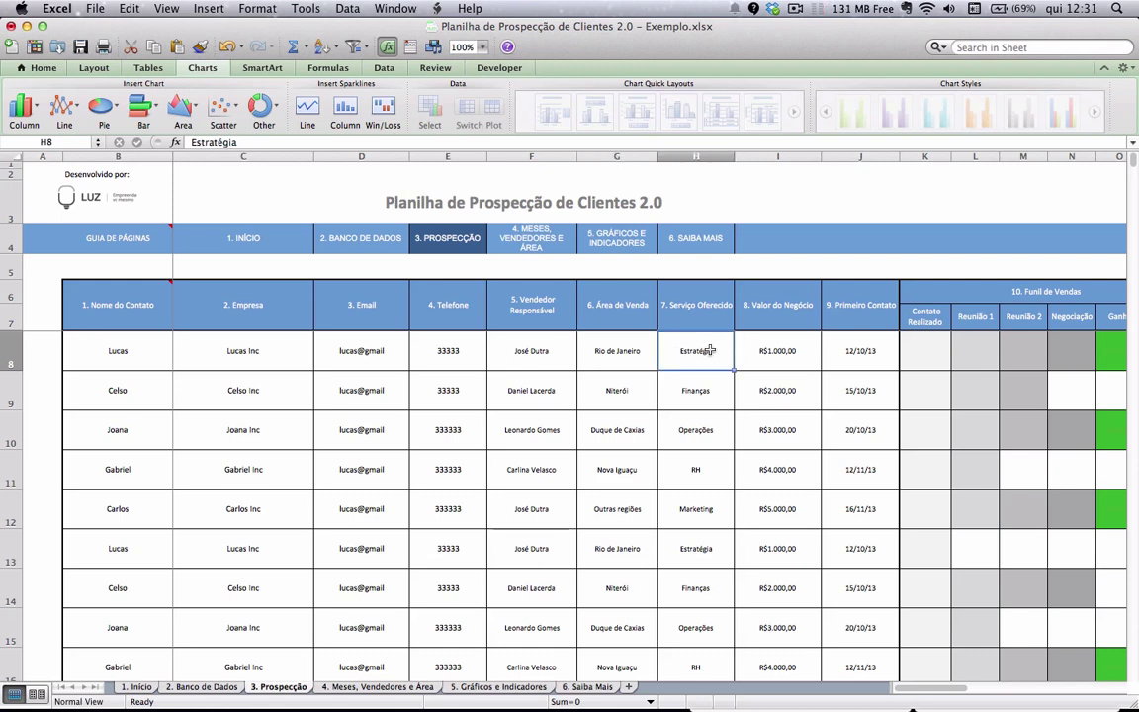
pyautogui.click(787, 356)
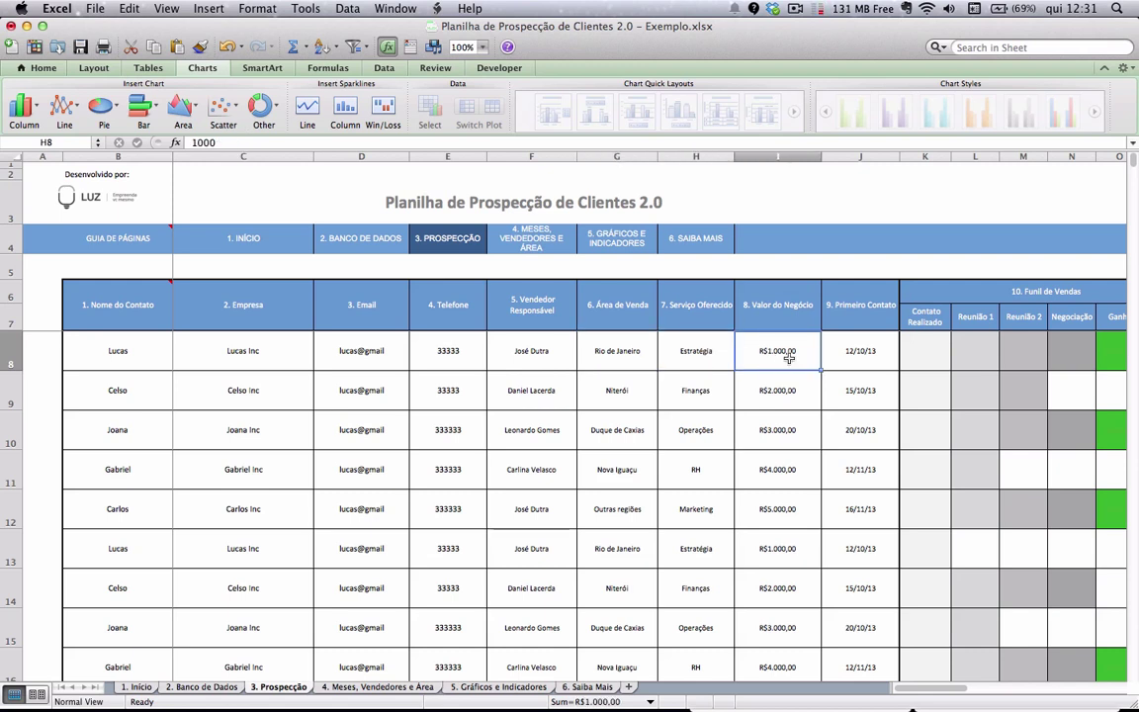
pyautogui.click(860, 360)
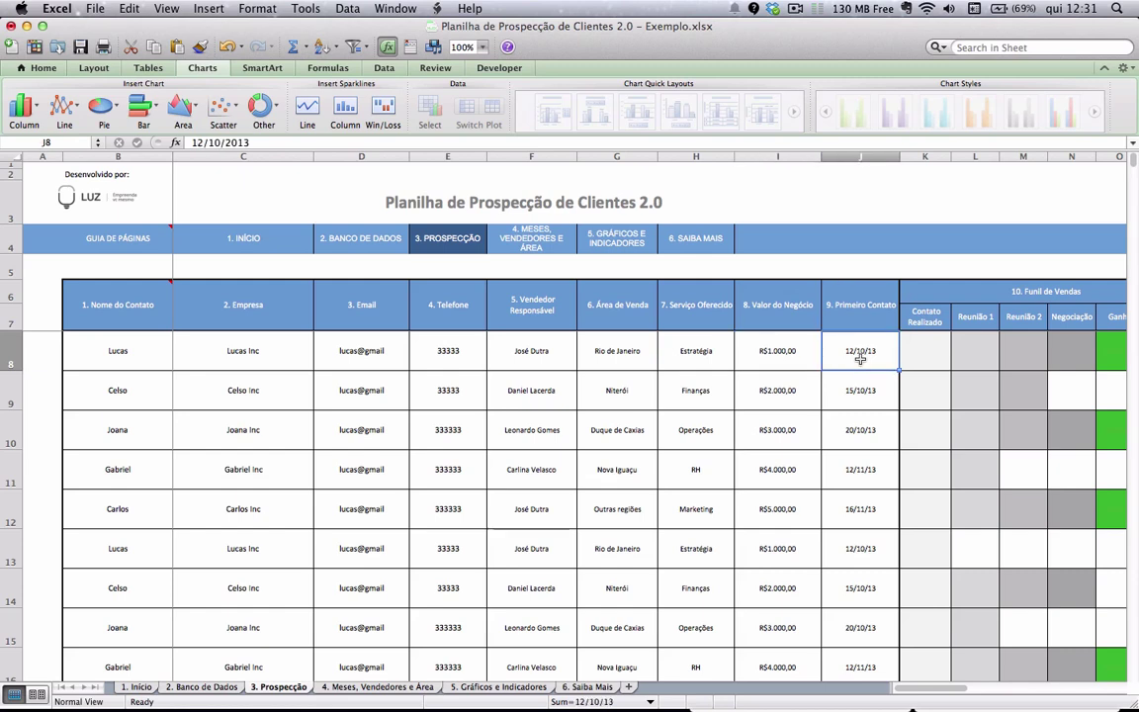
# Review the funnel columns, then select both header rows B6:W7 across the whole table
pyautogui.hscroll(2, 860, 360)
pyautogui.hscroll(2, 860, 360)
pyautogui.hscroll(3, 860, 359)
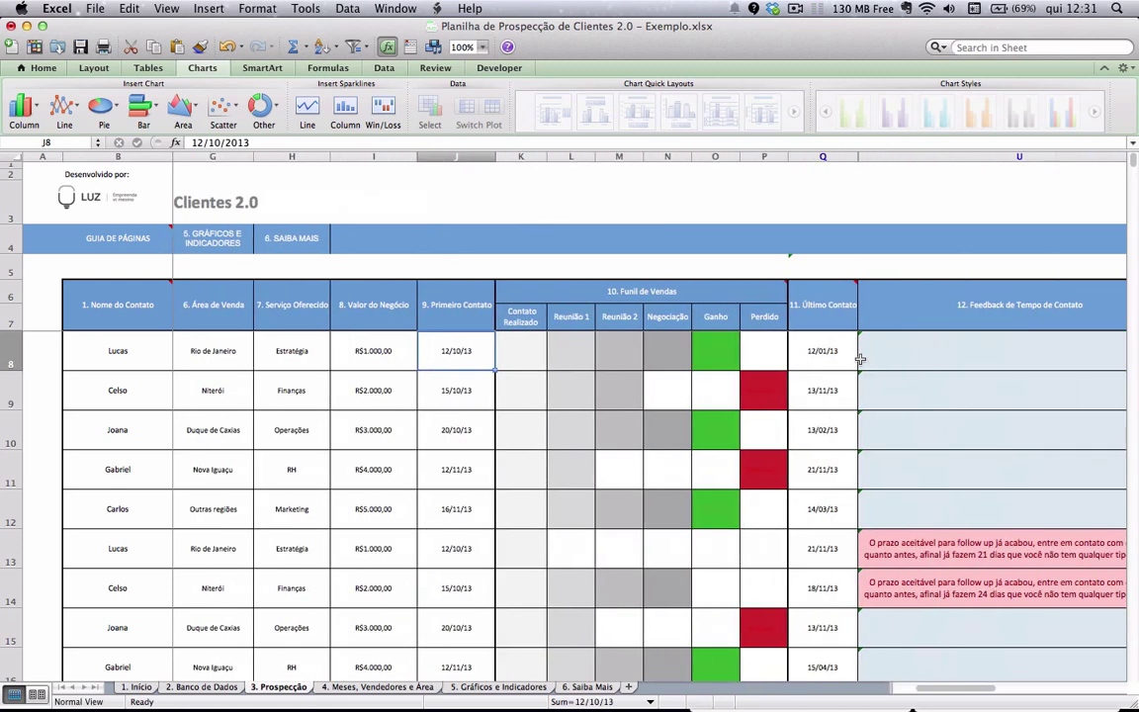
pyautogui.hscroll(-4, 860, 360)
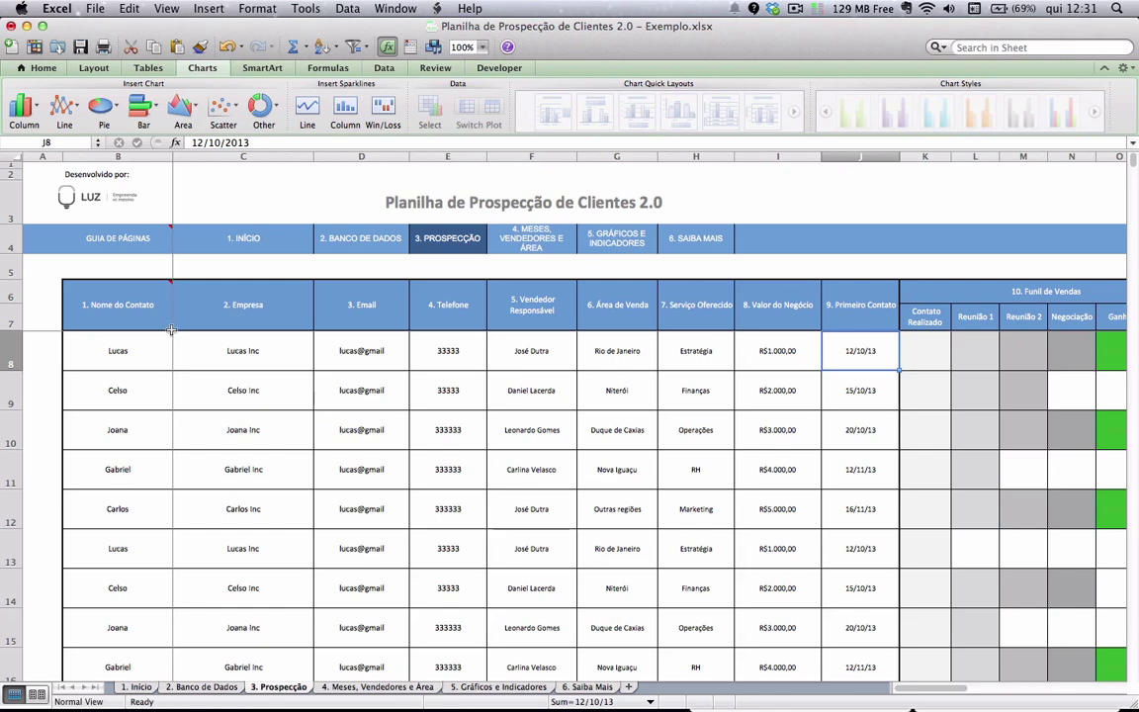
pyautogui.moveTo(146, 307); pyautogui.dragTo(1135, 300)
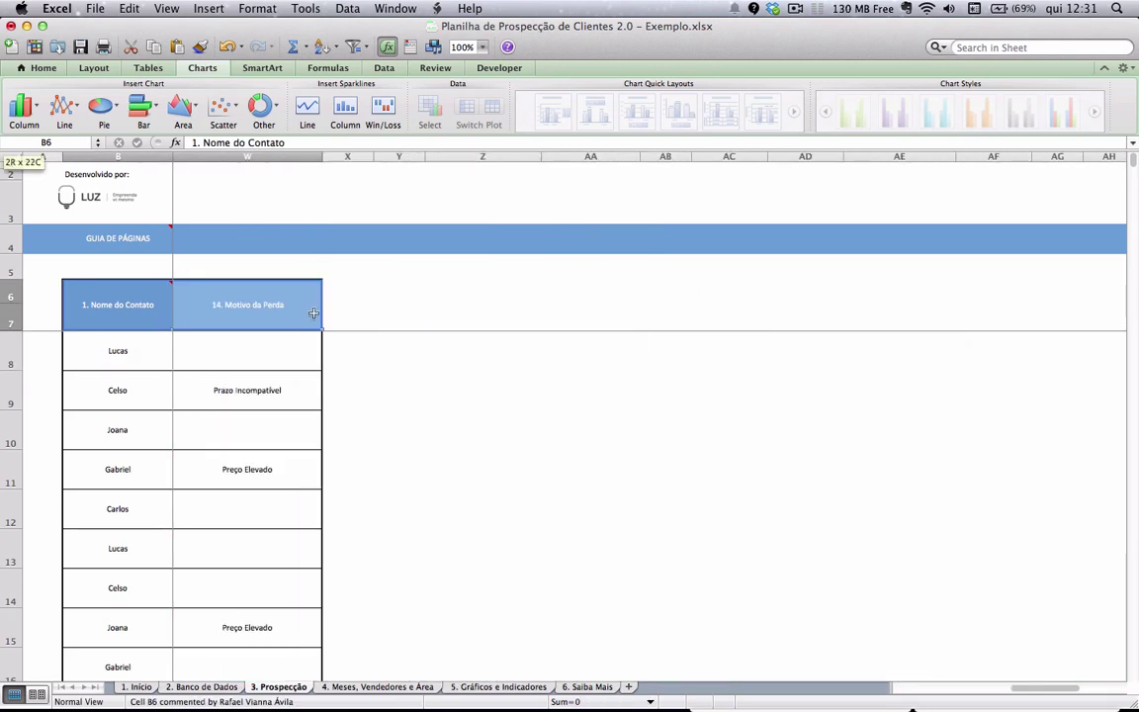
pyautogui.moveTo(1135, 301); pyautogui.dragTo(238, 305)
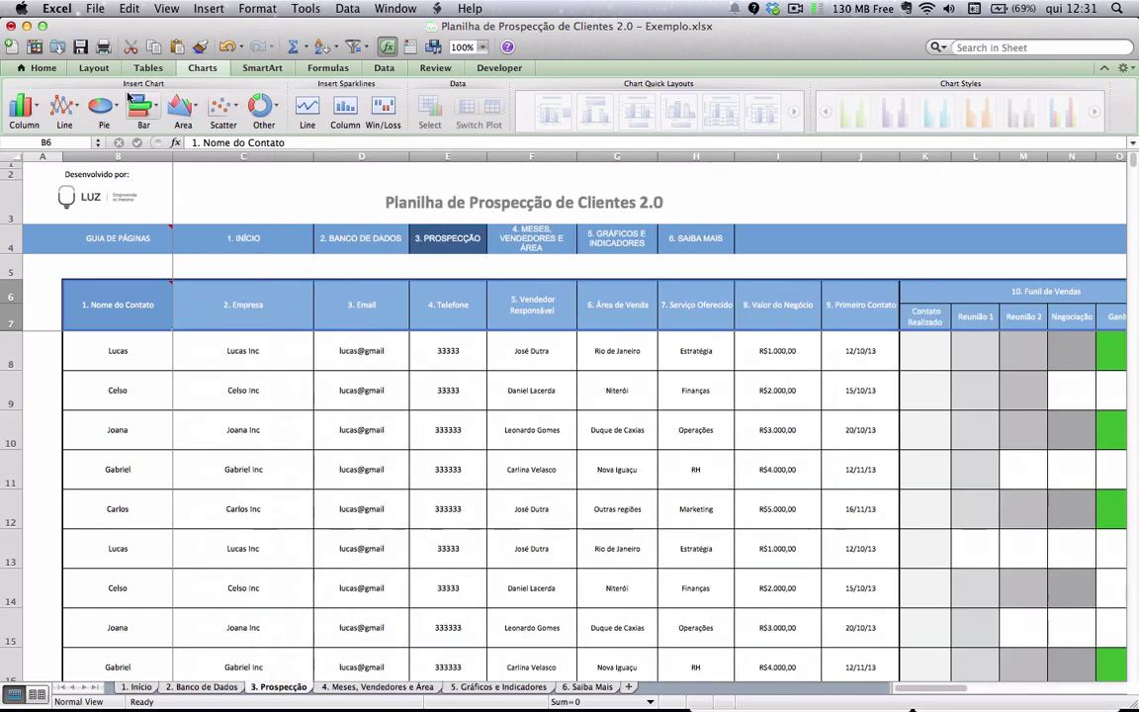
pyautogui.click(384, 67)
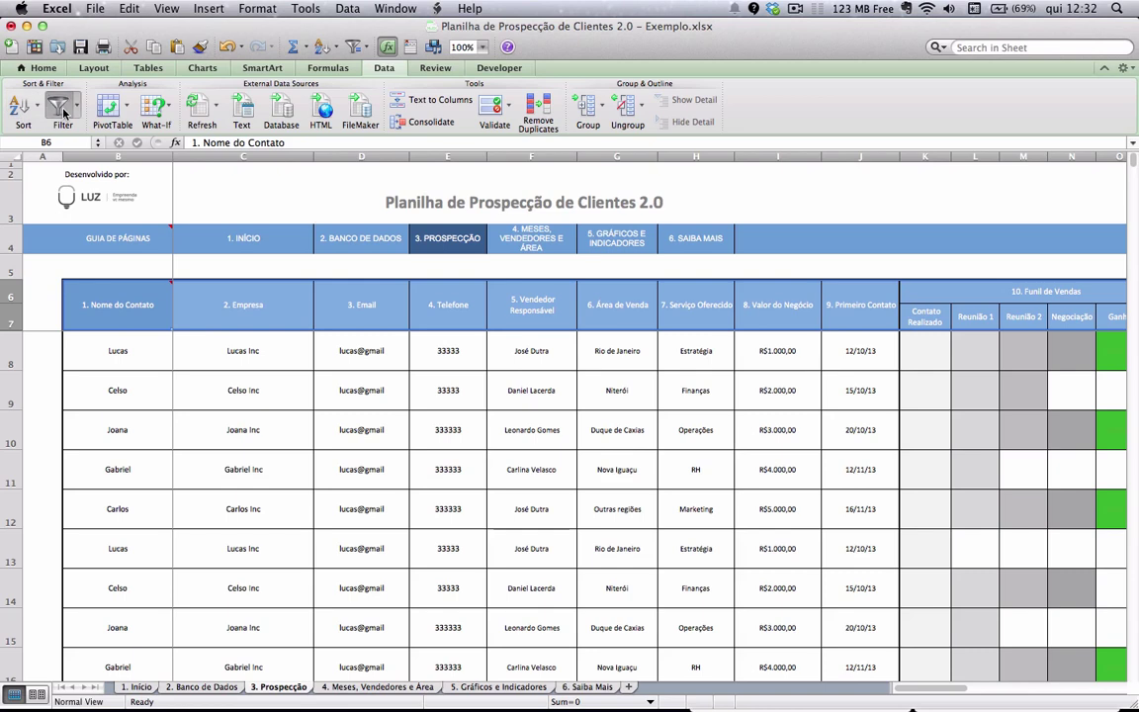
# Apply AutoFilter to the selected header rows, then deselect them by picking cell H9
pyautogui.click(60, 106)
pyautogui.hscroll(-10, 335, 341)
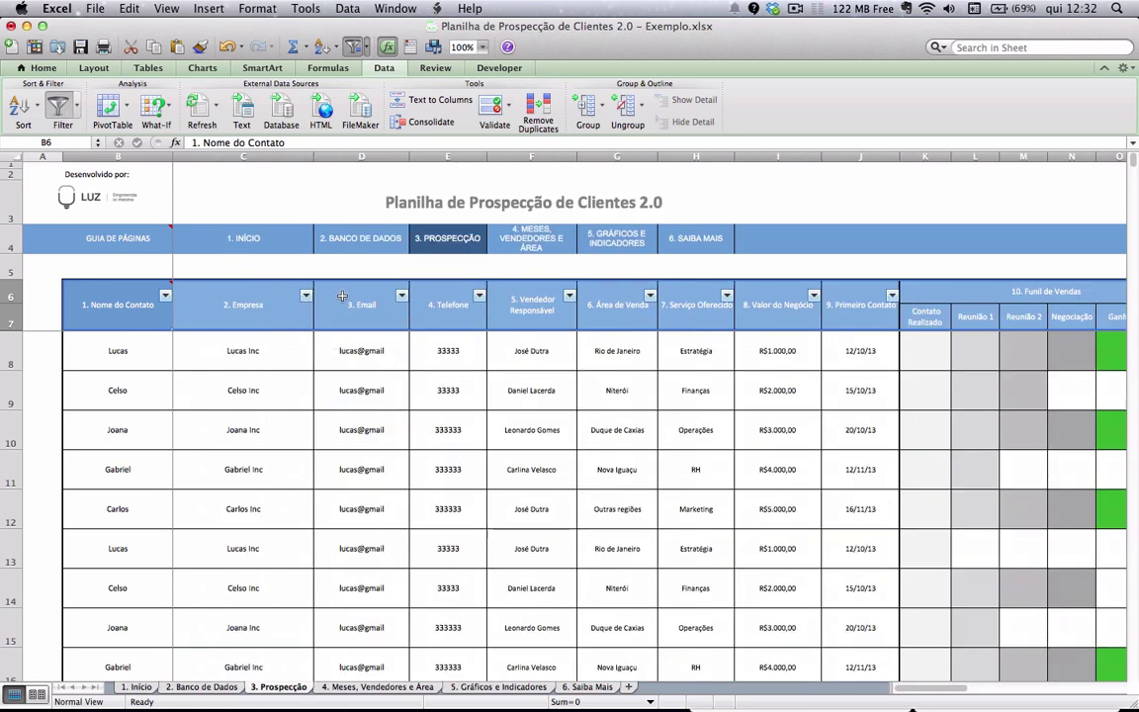
pyautogui.click(687, 388)
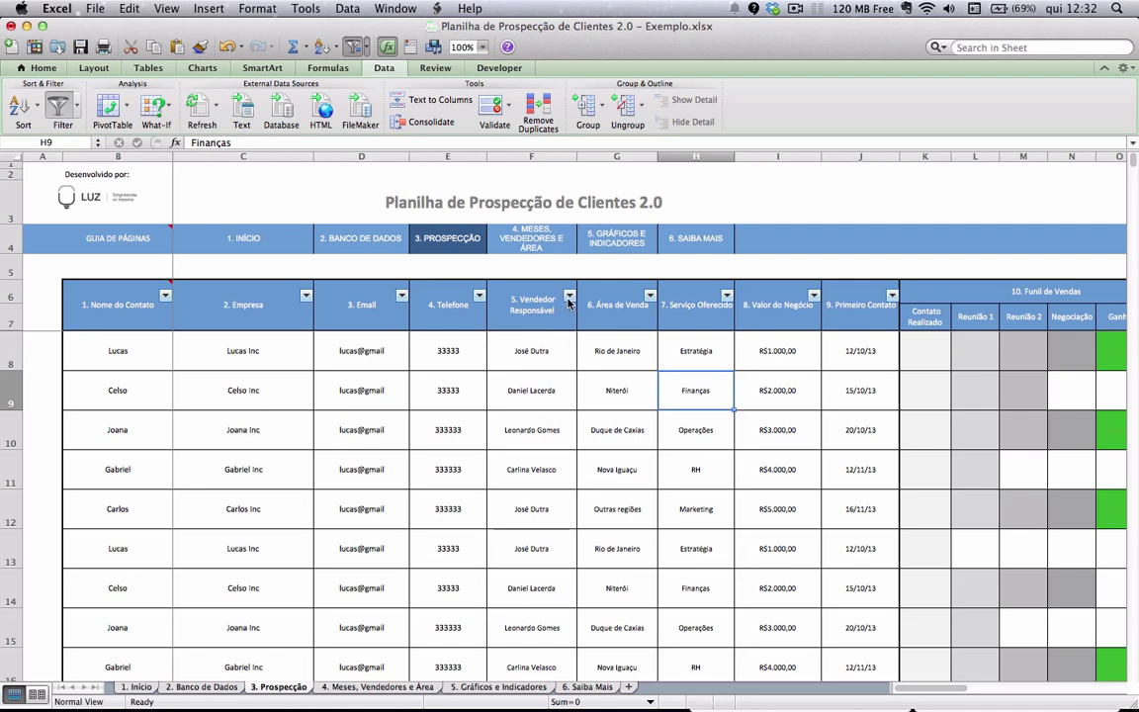
# Filter Vendedor Responsável to a single salesperson, leaving only rows 8, 12, 13 and 17
pyautogui.click(569, 297)
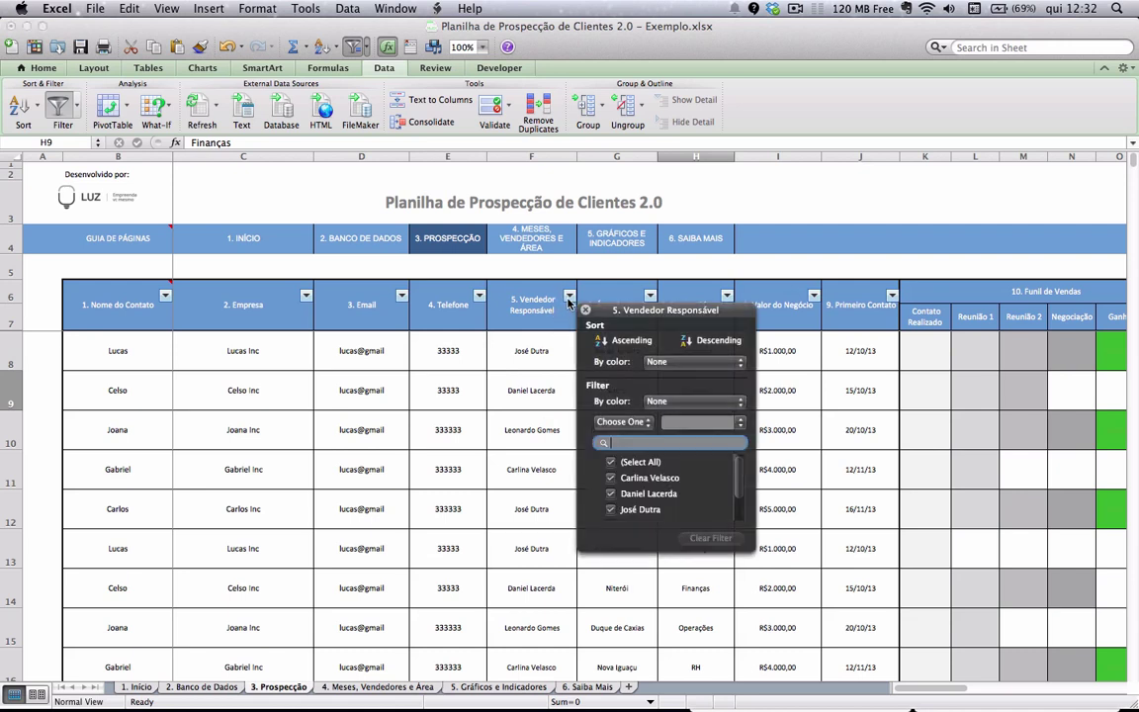
pyautogui.click(610, 462)
pyautogui.scroll(-1, 613, 509)
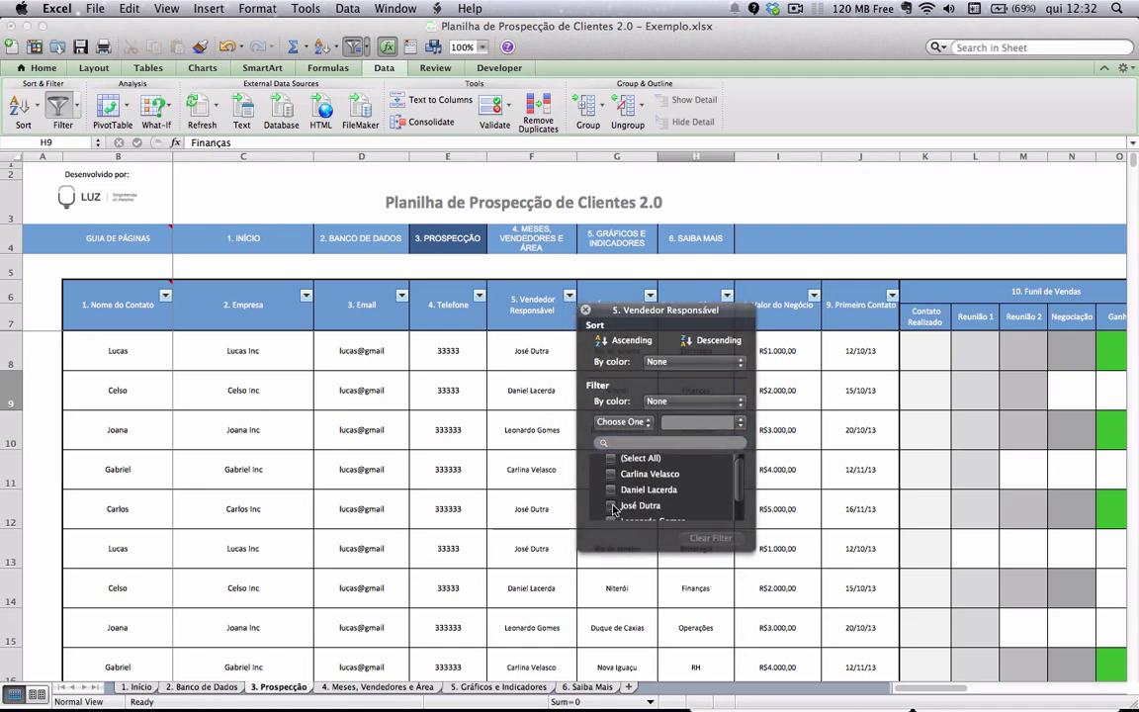
pyautogui.click(611, 506)
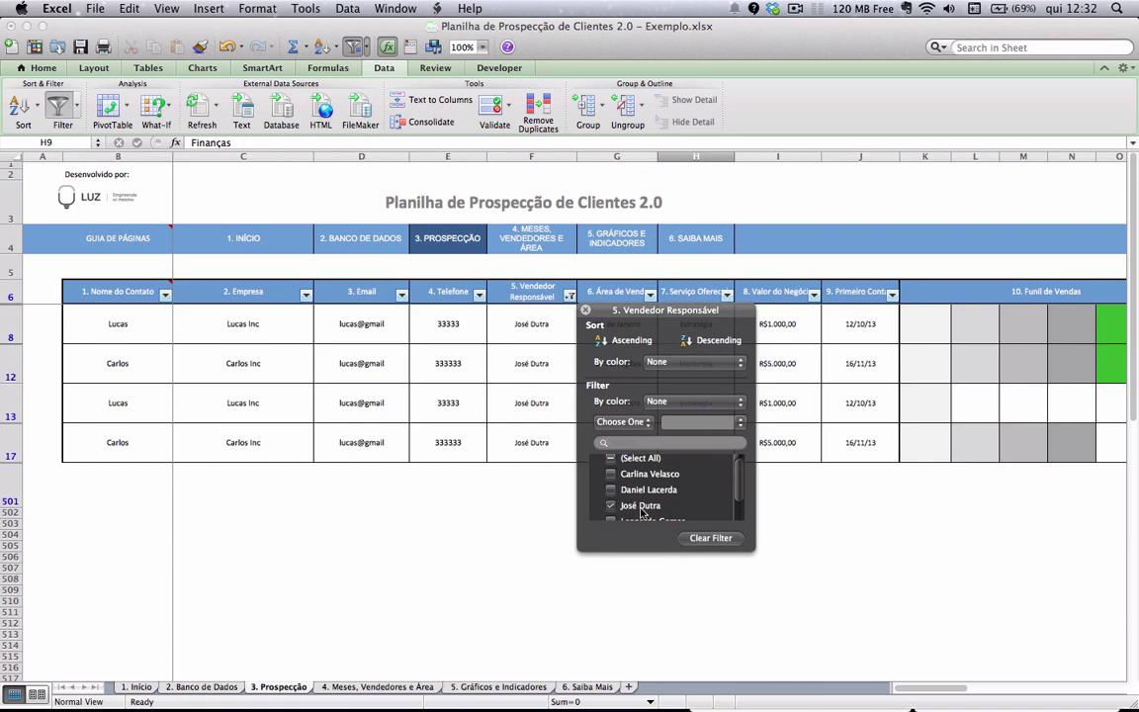
pyautogui.click(499, 519)
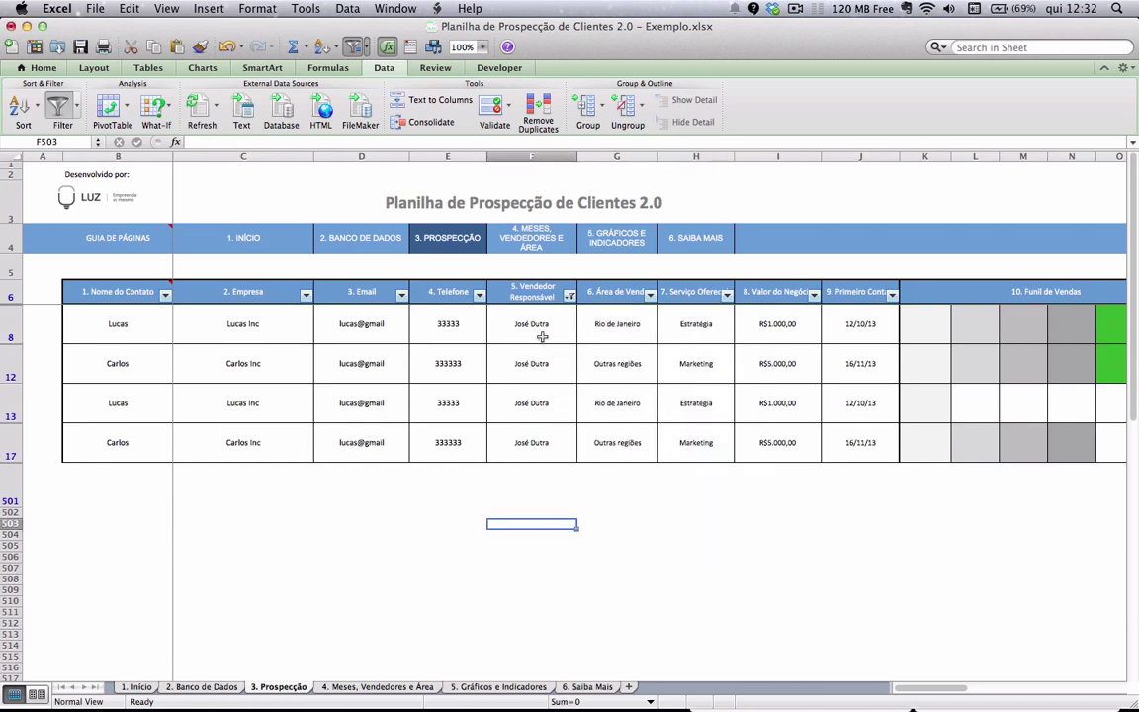
pyautogui.press('Up')
pyautogui.press('Up')
pyautogui.press('Up')
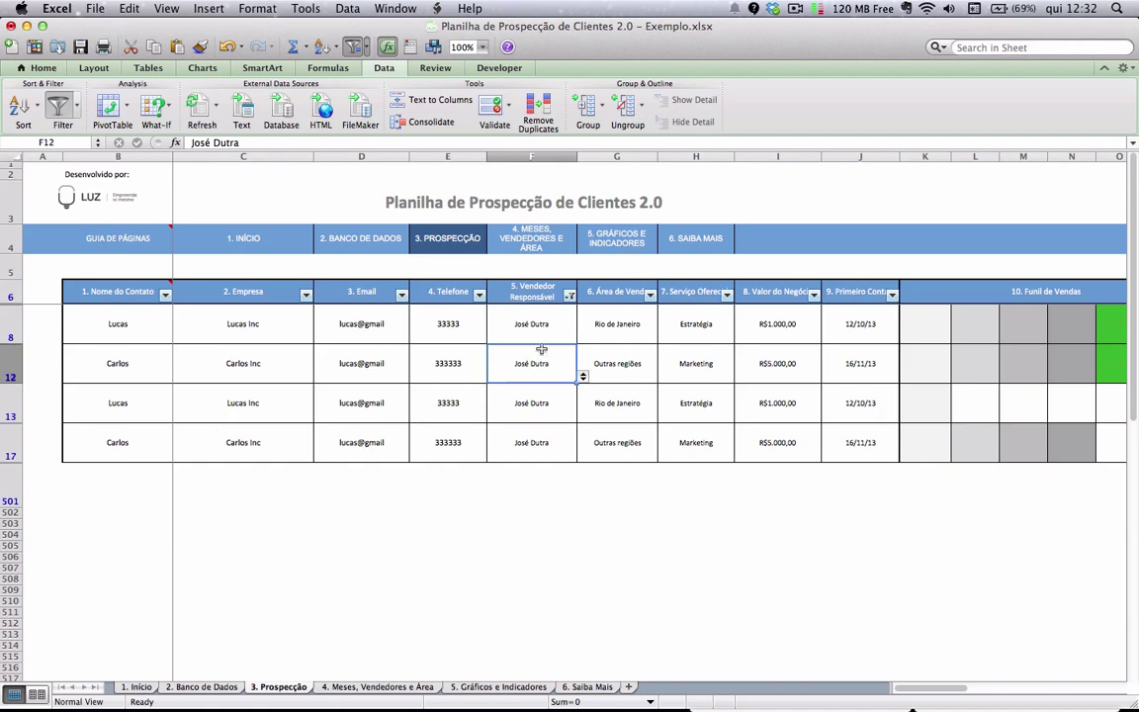
pyautogui.press('Up')
# Inspect the filtered rows' green, red and empty sales-funnel stage cells, then scroll back left
pyautogui.hscroll(1, 544, 341)
pyautogui.hscroll(1, 569, 341)
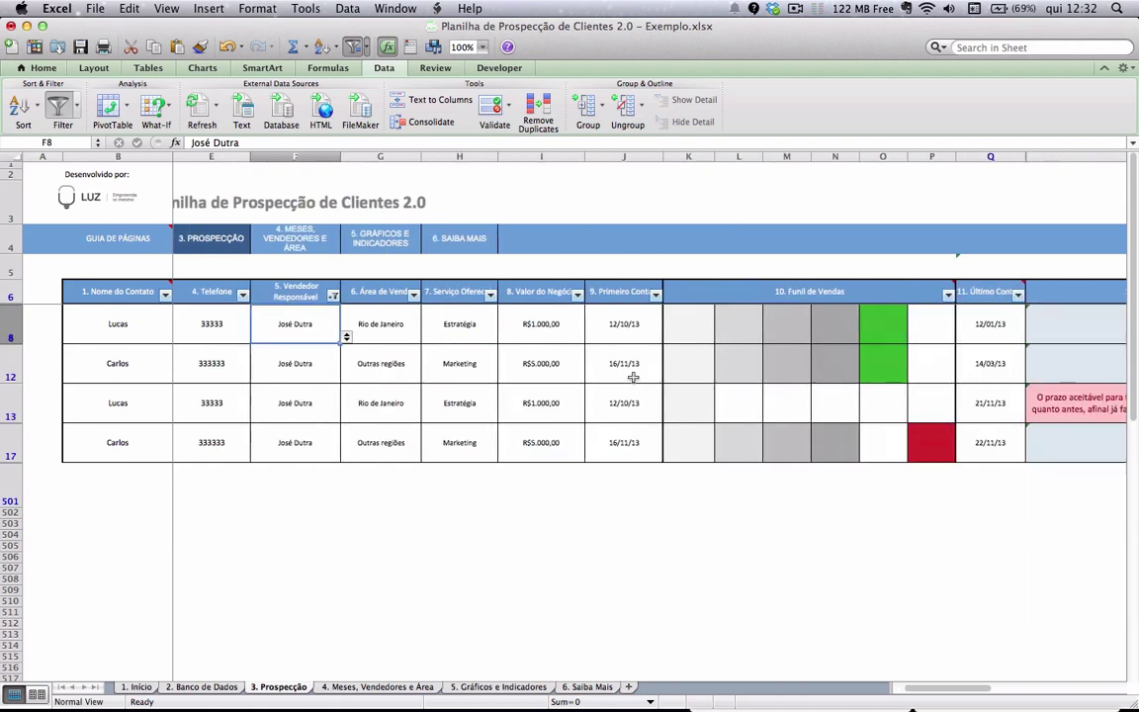
pyautogui.click(882, 326)
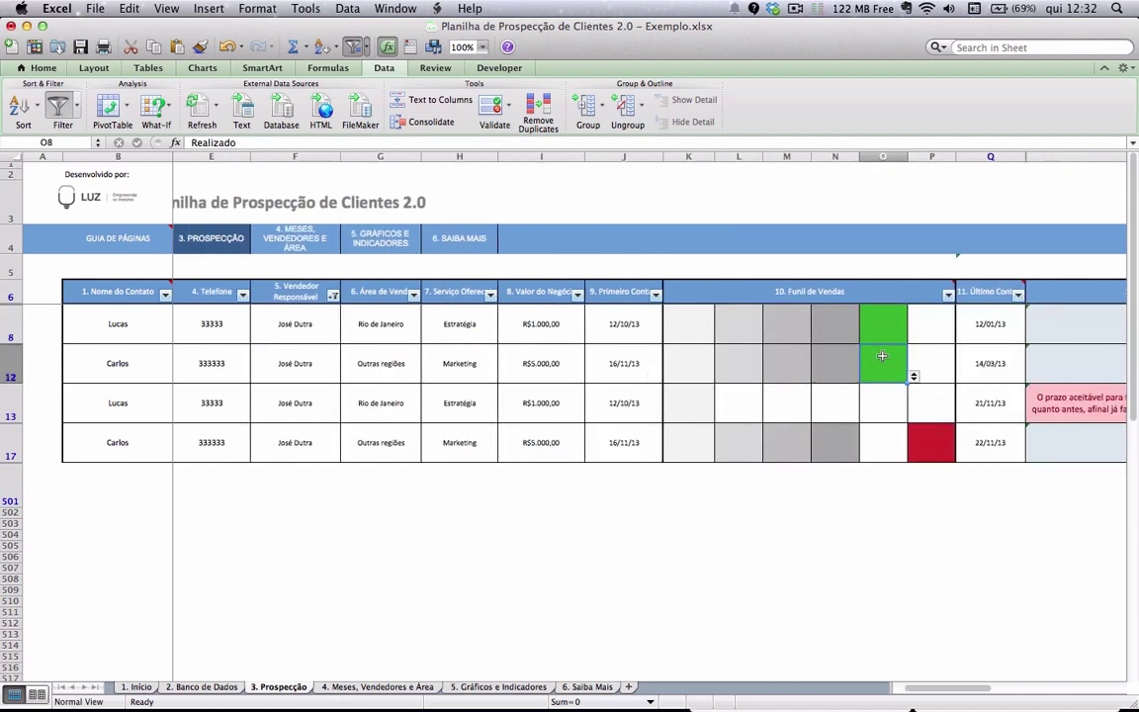
pyautogui.click(923, 436)
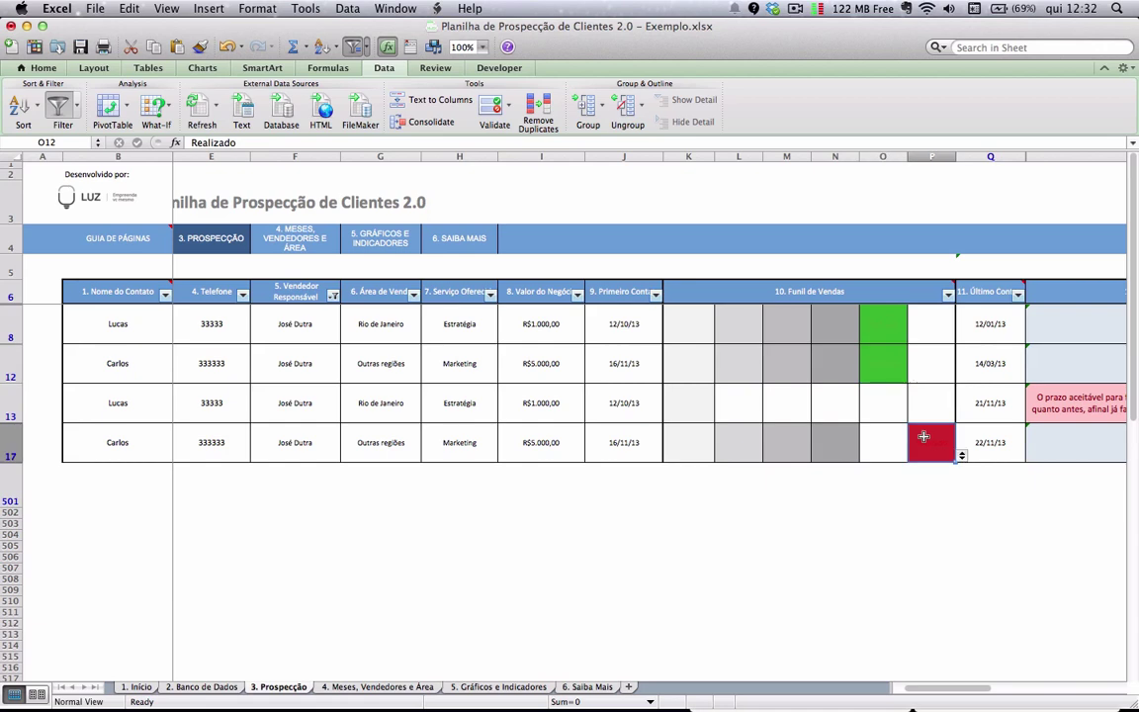
pyautogui.click(696, 400)
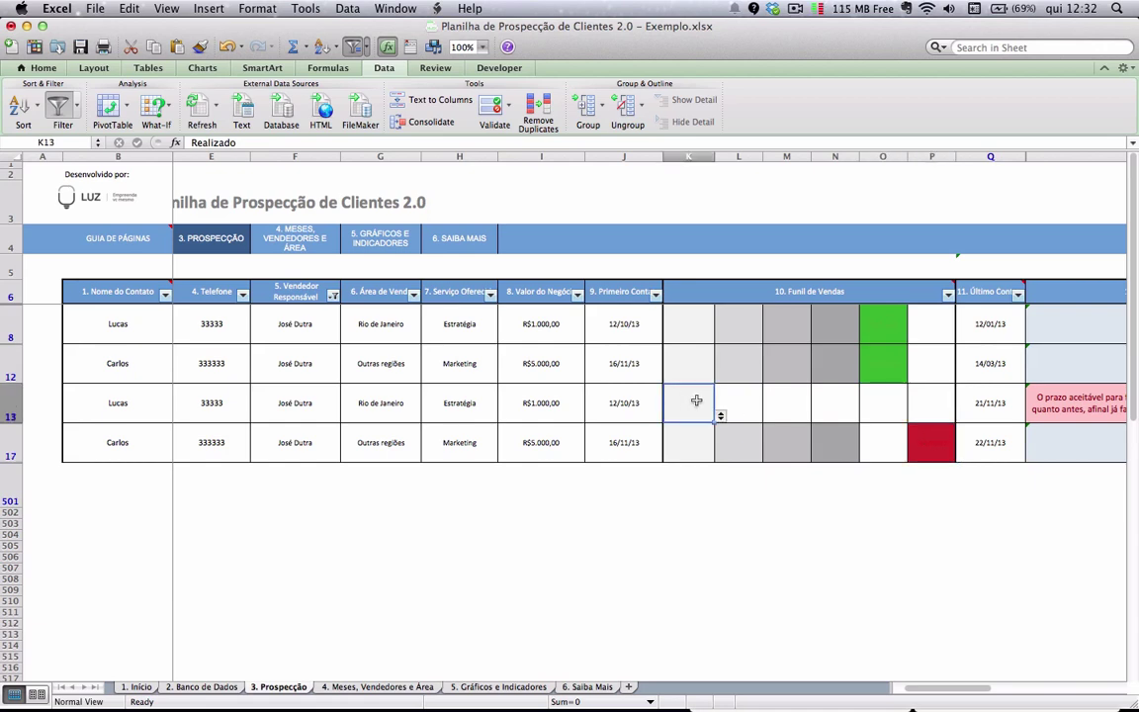
pyautogui.hscroll(-1, 696, 400)
pyautogui.hscroll(-1, 696, 400)
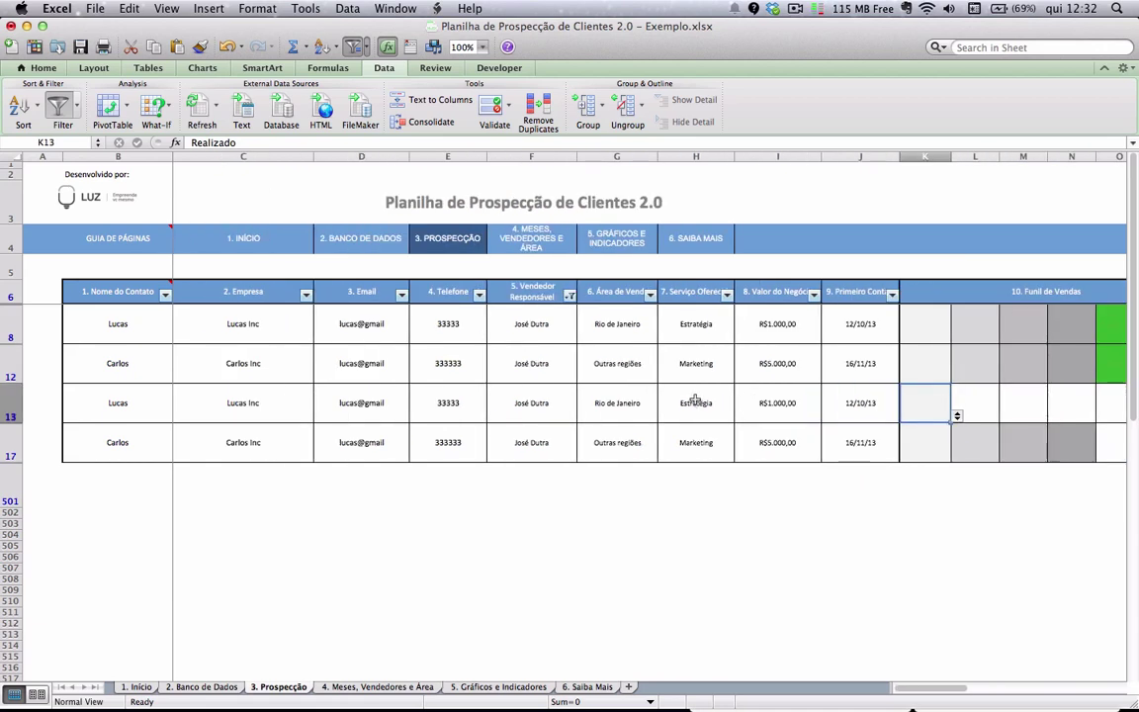
# Switch the Vendedor Responsável filter to the first salesperson in the list, showing rows 11 and 16
pyautogui.click(570, 297)
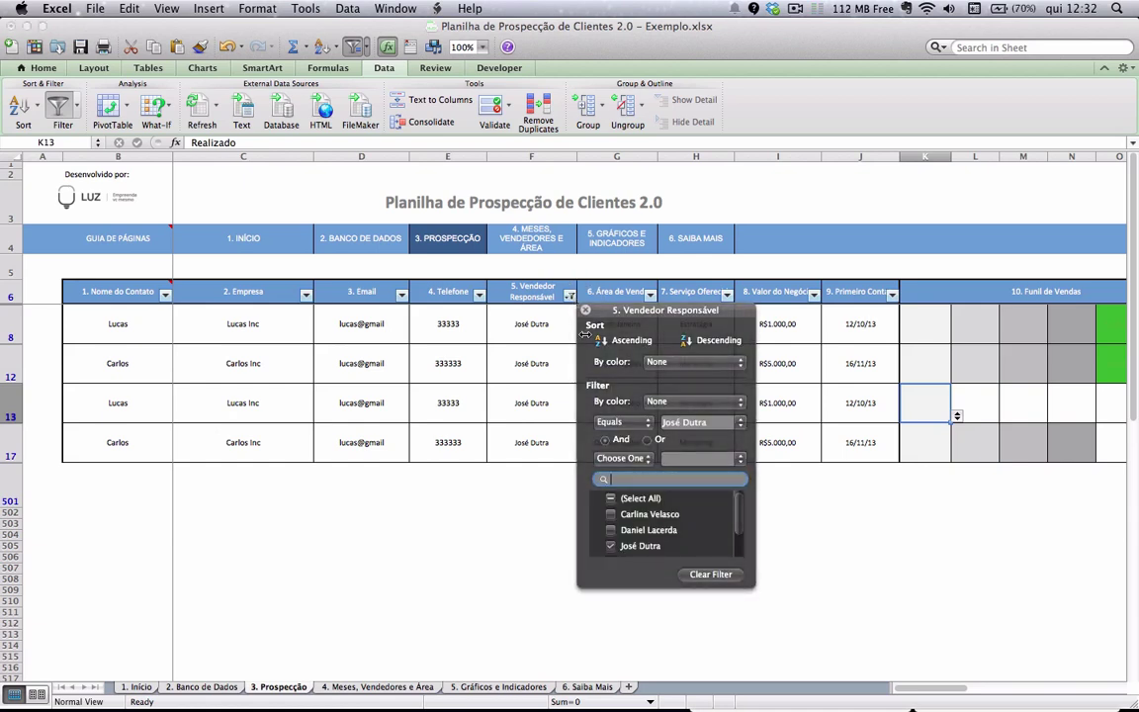
pyautogui.click(613, 547)
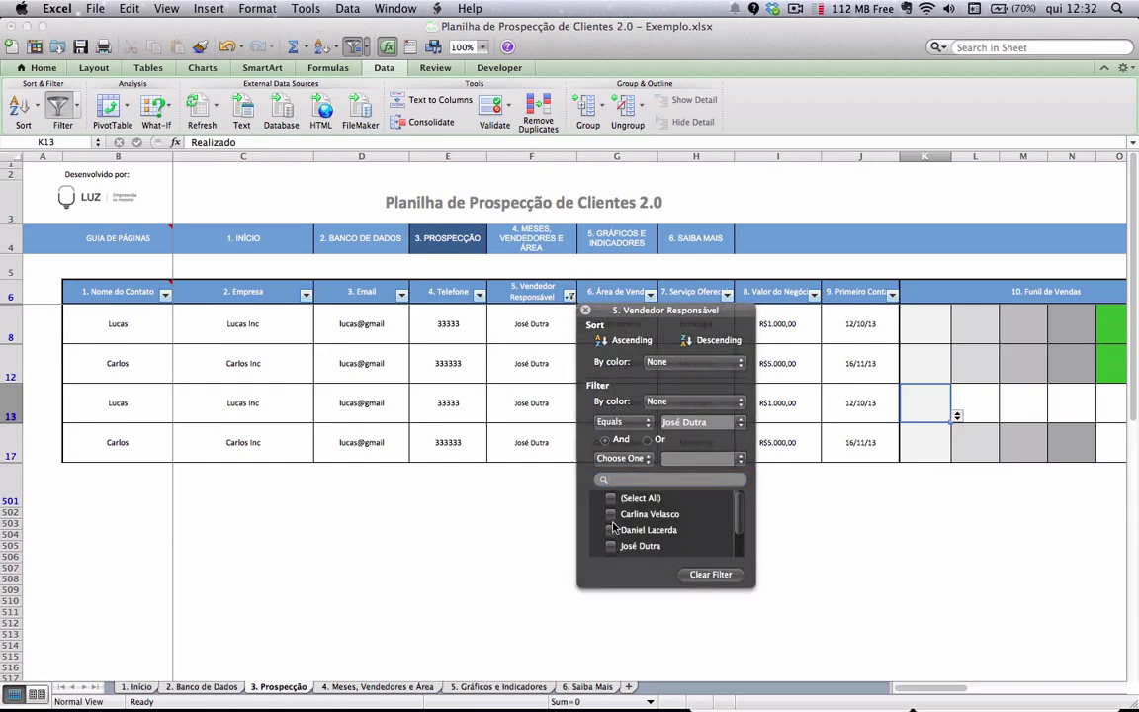
pyautogui.click(623, 515)
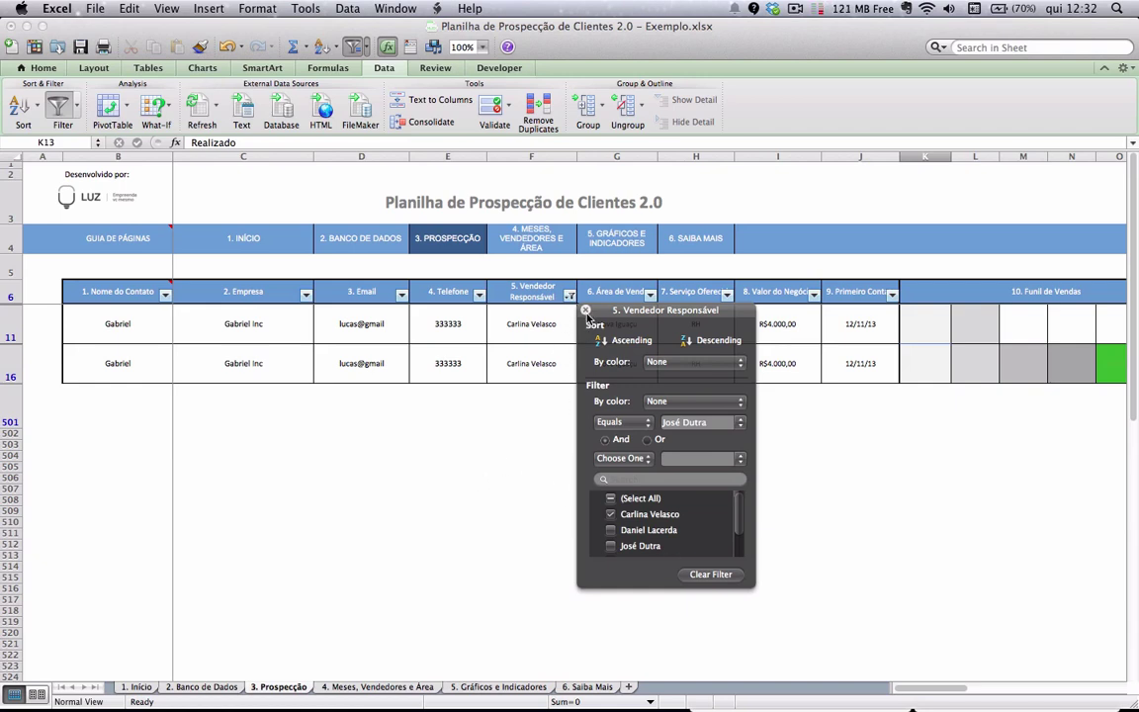
pyautogui.click(531, 291)
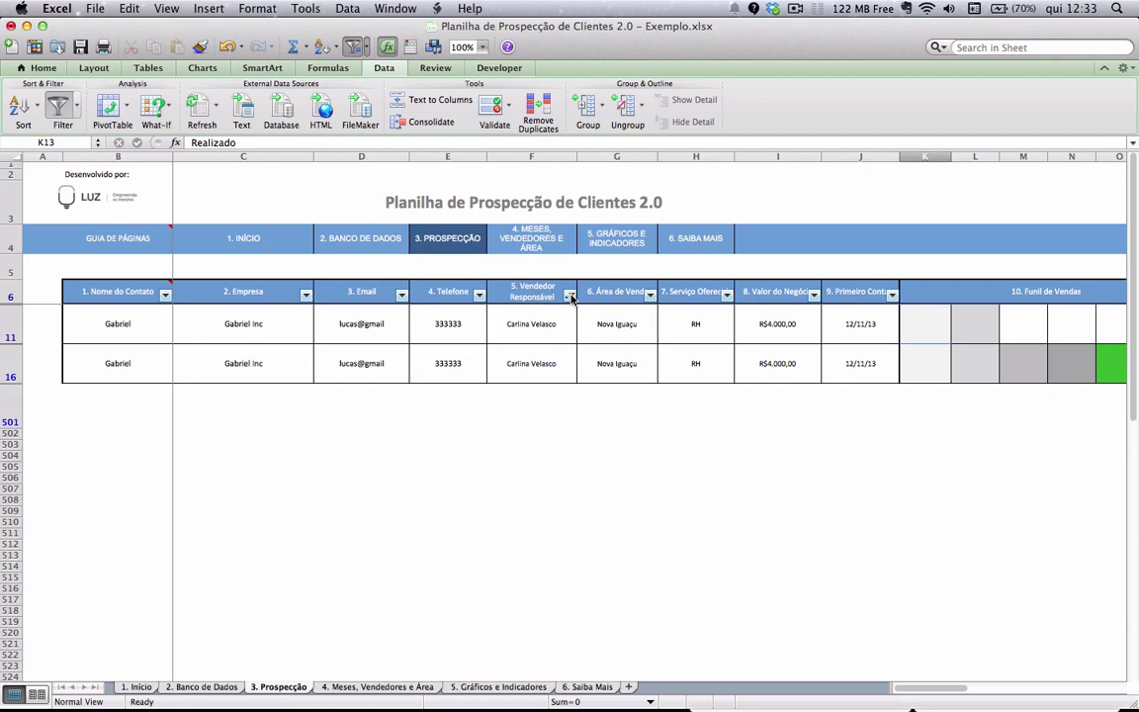
pyautogui.click(569, 297)
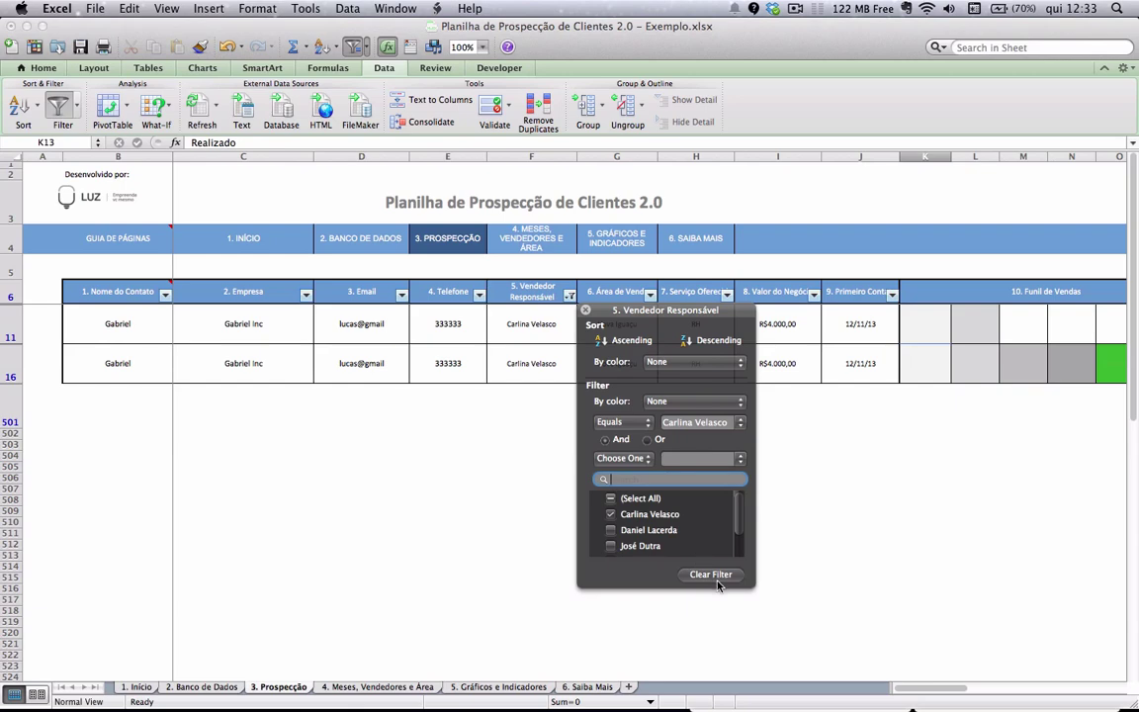
# Clear the salesperson filter and filter Área de Venda to Duque de Caxias only
pyautogui.click(716, 582)
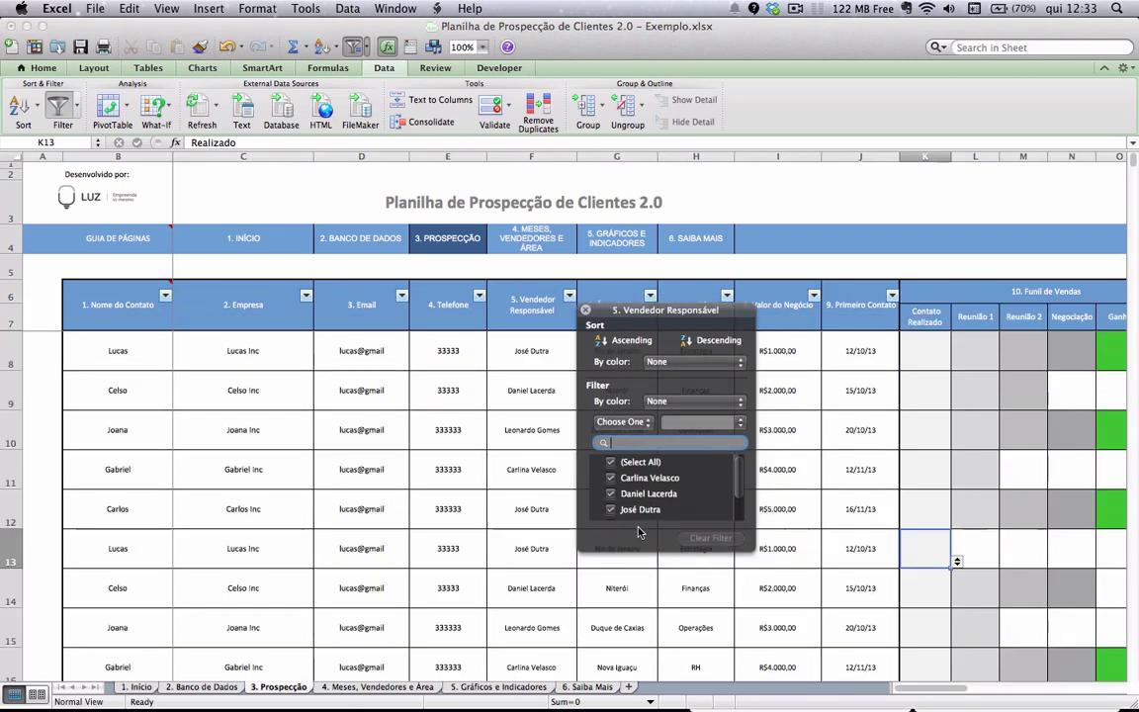
pyautogui.click(587, 312)
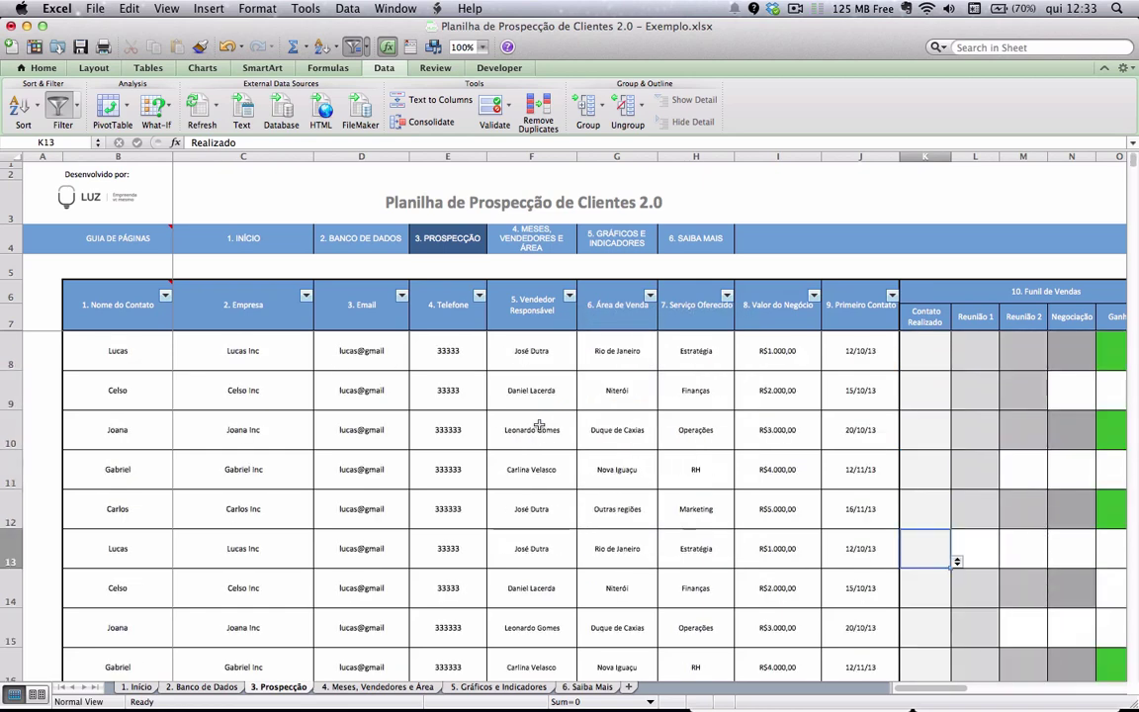
pyautogui.click(650, 297)
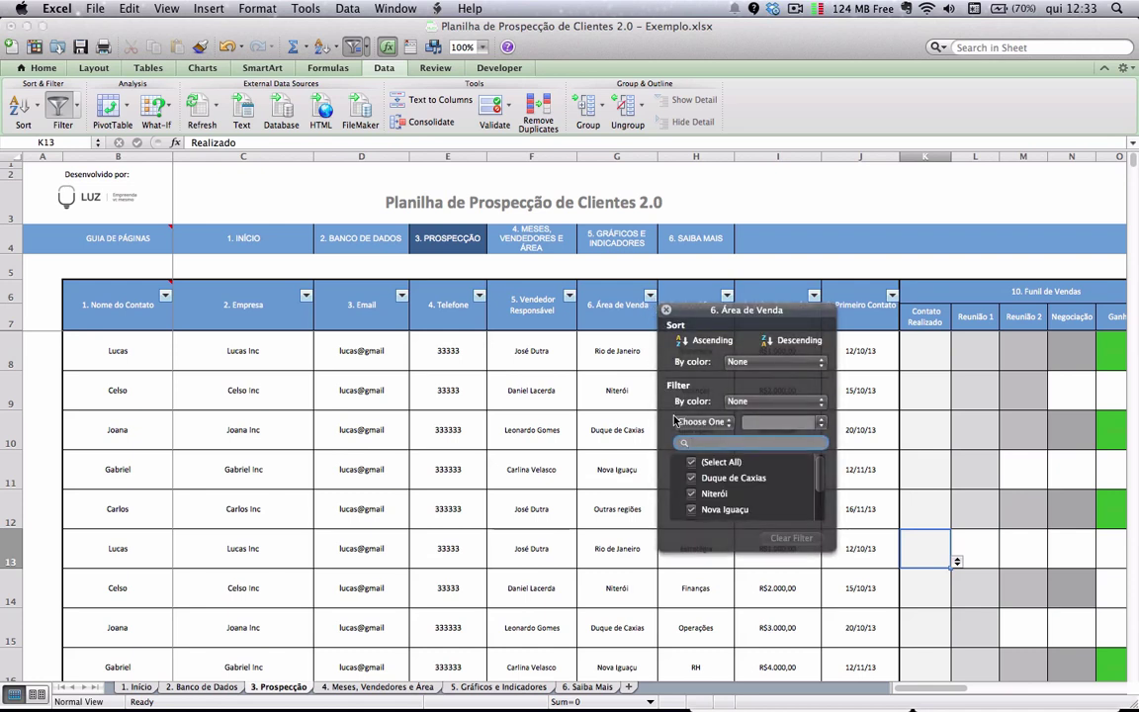
pyautogui.scroll(-1, 712, 484)
pyautogui.scroll(-1, 712, 484)
pyautogui.scroll(-1, 712, 485)
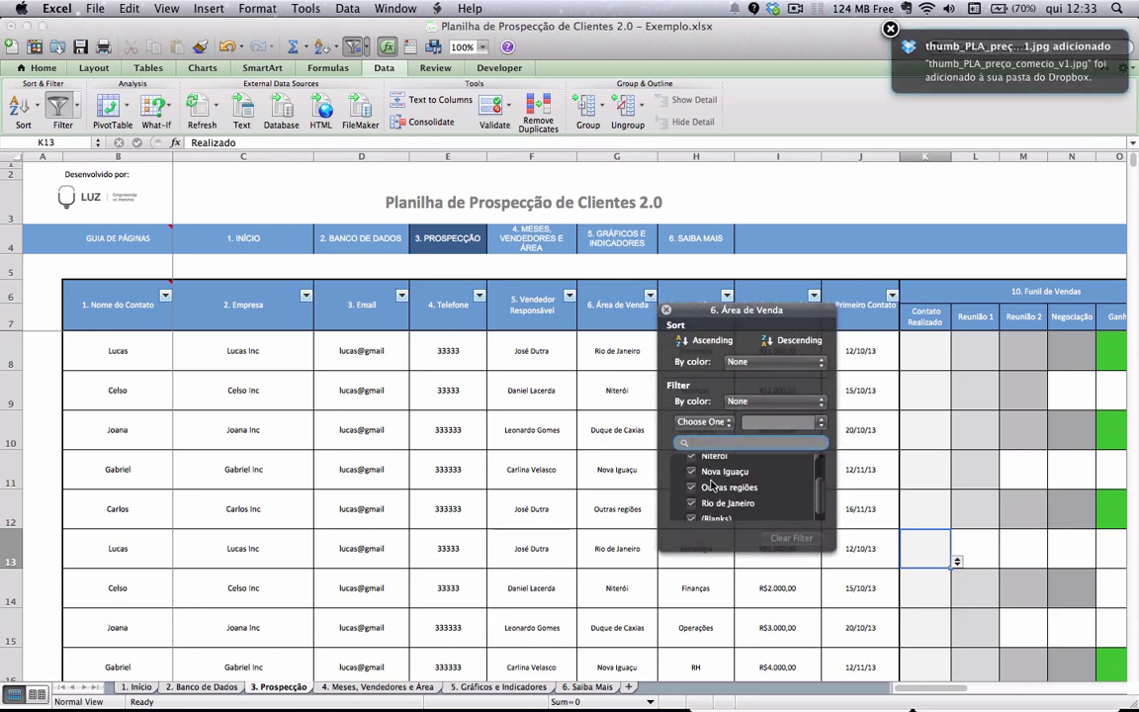
pyautogui.scroll(-1, 712, 484)
pyautogui.scroll(3, 702, 478)
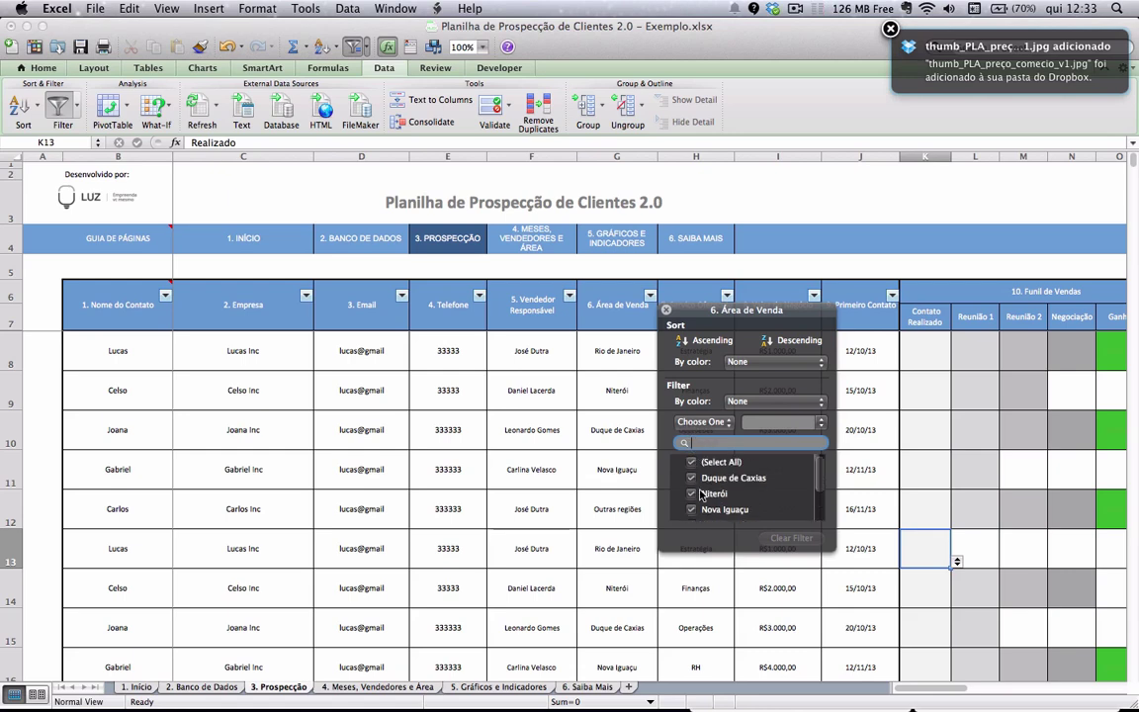
pyautogui.click(692, 462)
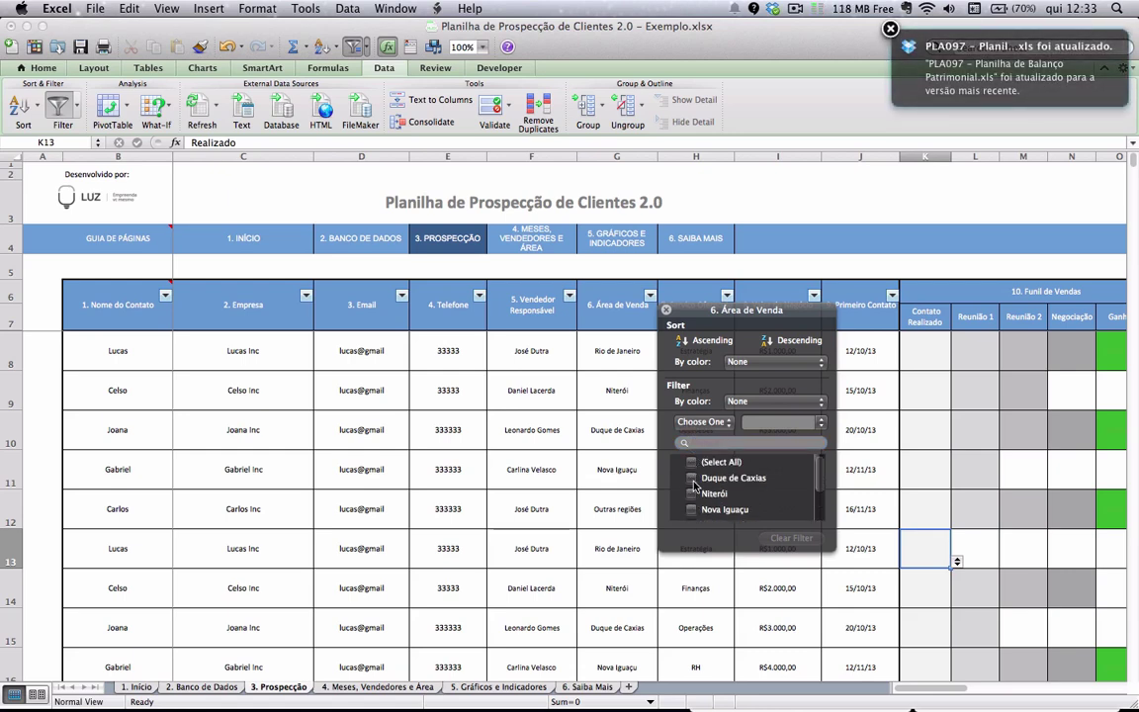
pyautogui.click(692, 478)
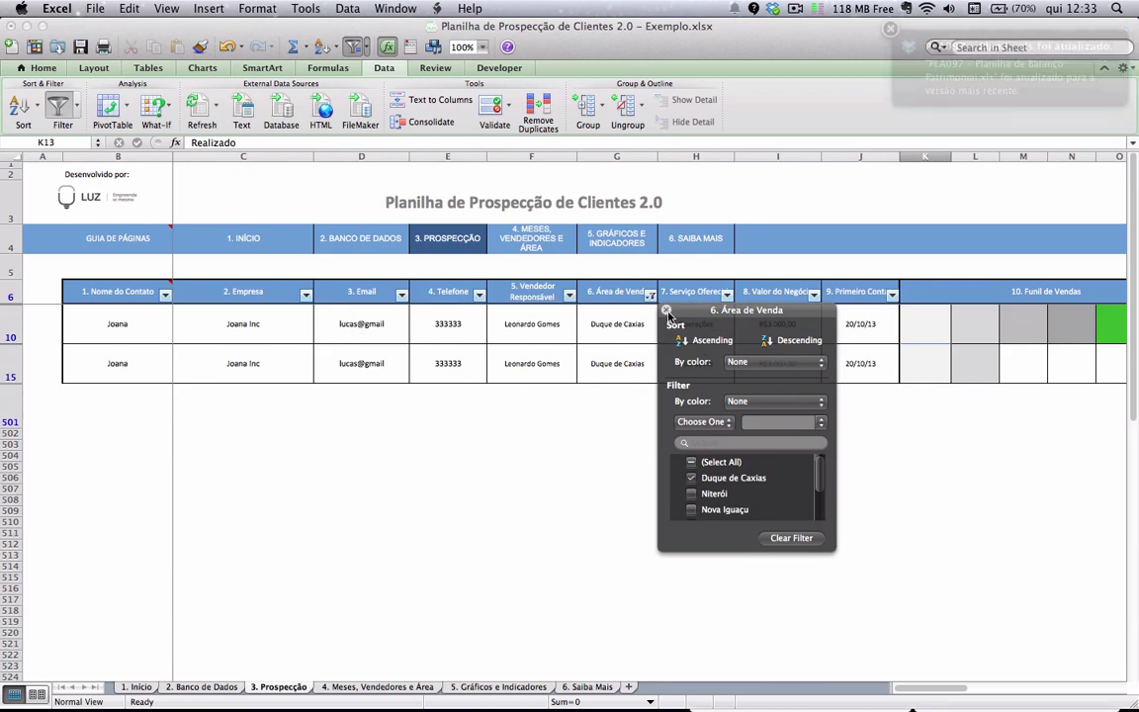
pyautogui.click(667, 312)
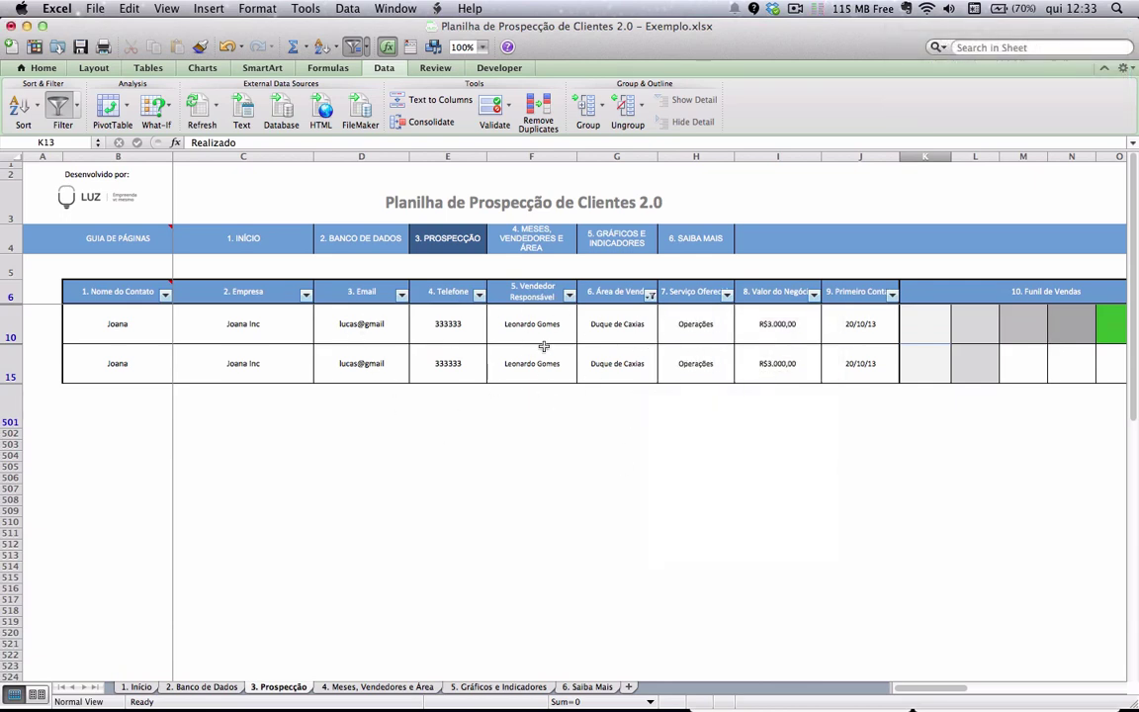
# Clear the Duque de Caxias filter on Área de Venda and scroll through all rows
pyautogui.click(498, 317)
pyautogui.click(553, 351)
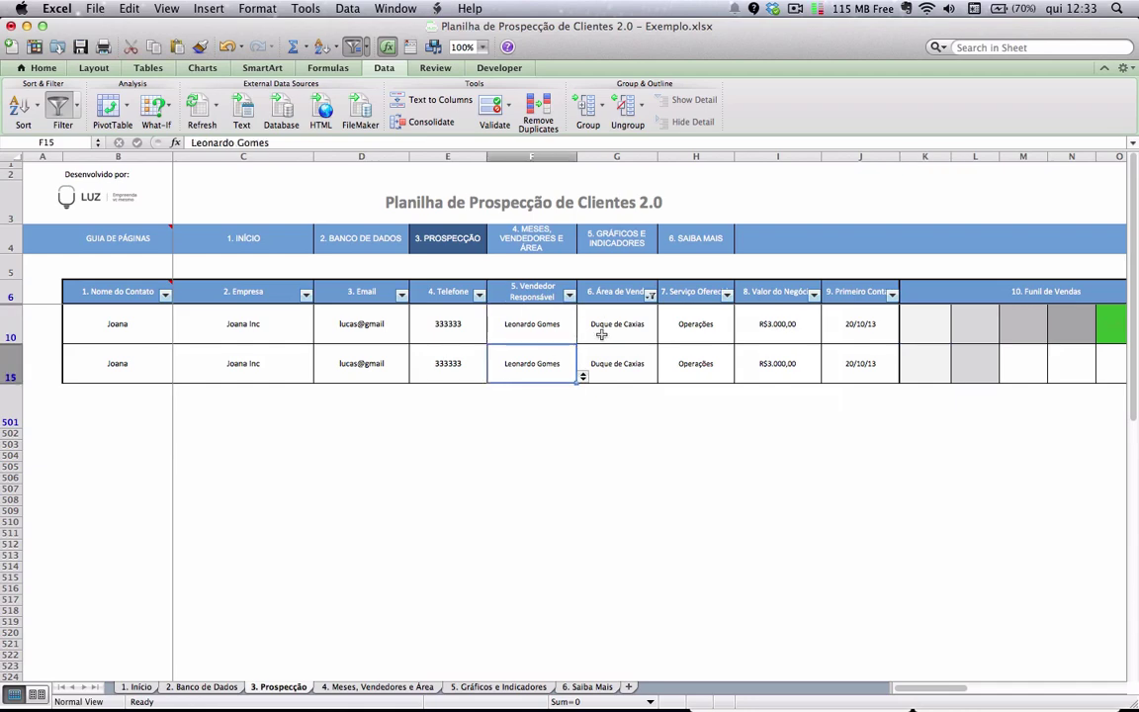
pyautogui.click(649, 294)
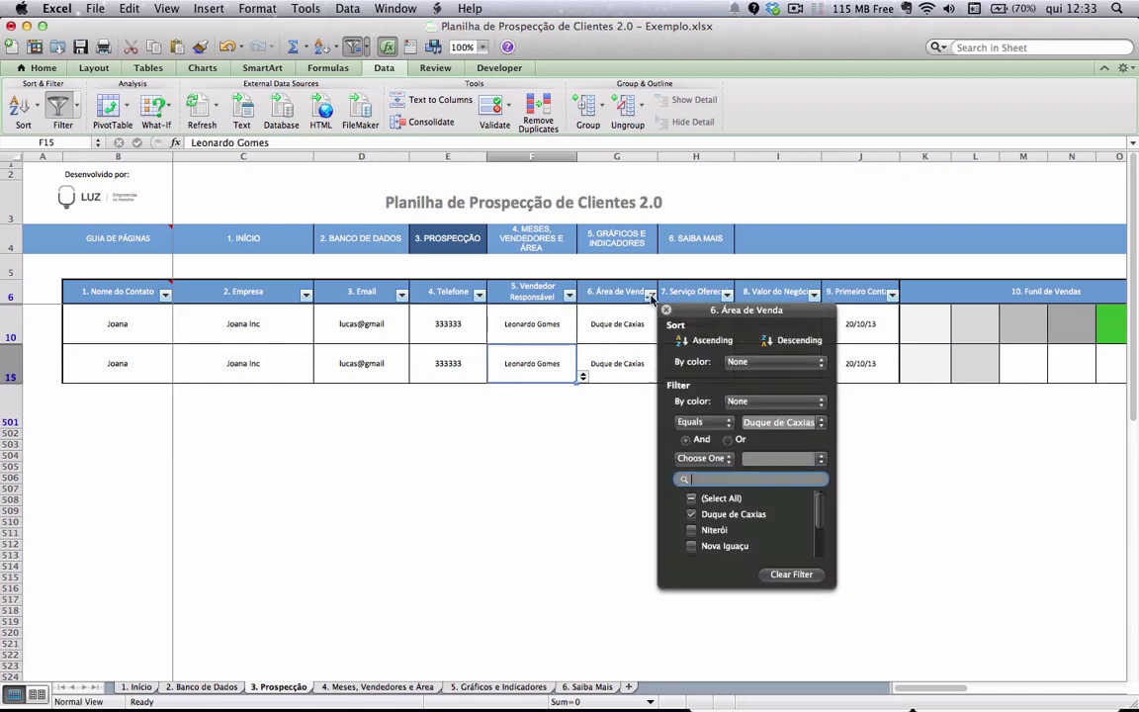
pyautogui.click(791, 574)
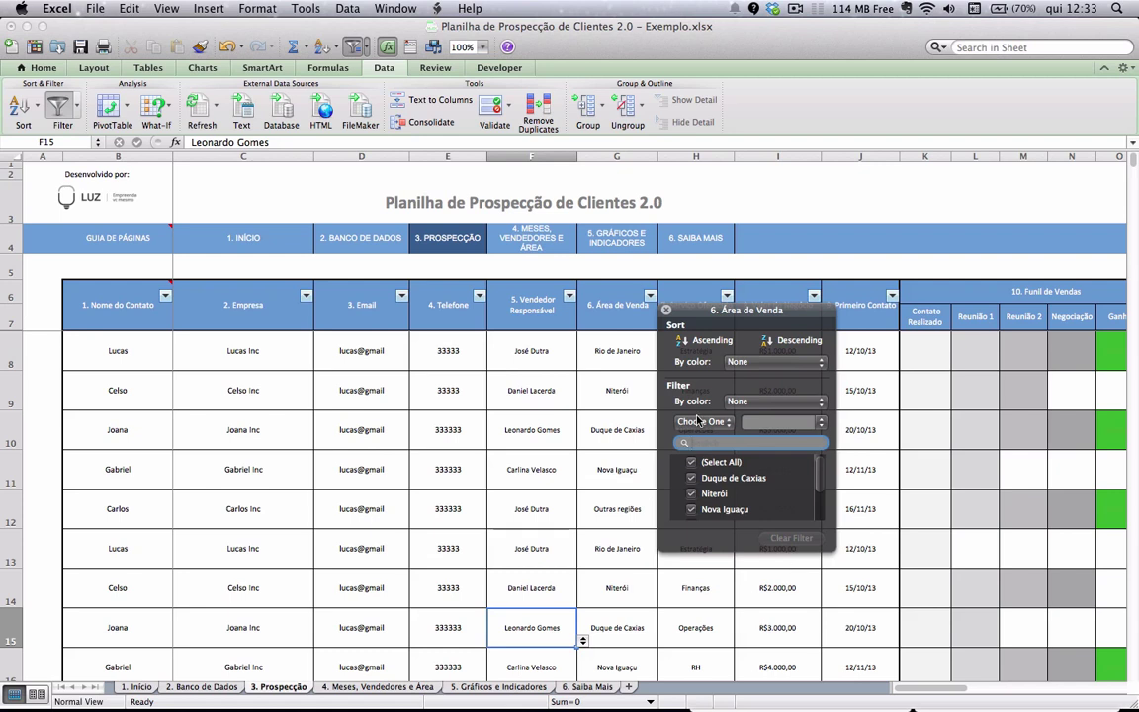
pyautogui.click(665, 311)
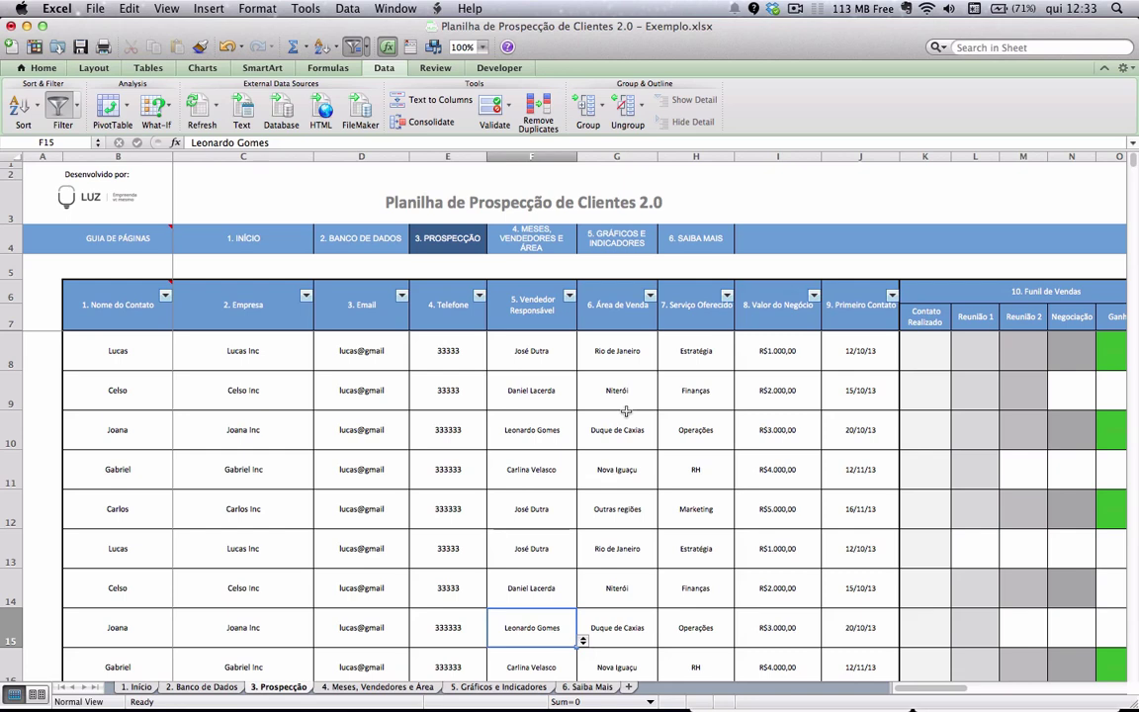
pyautogui.scroll(-1, 624, 411)
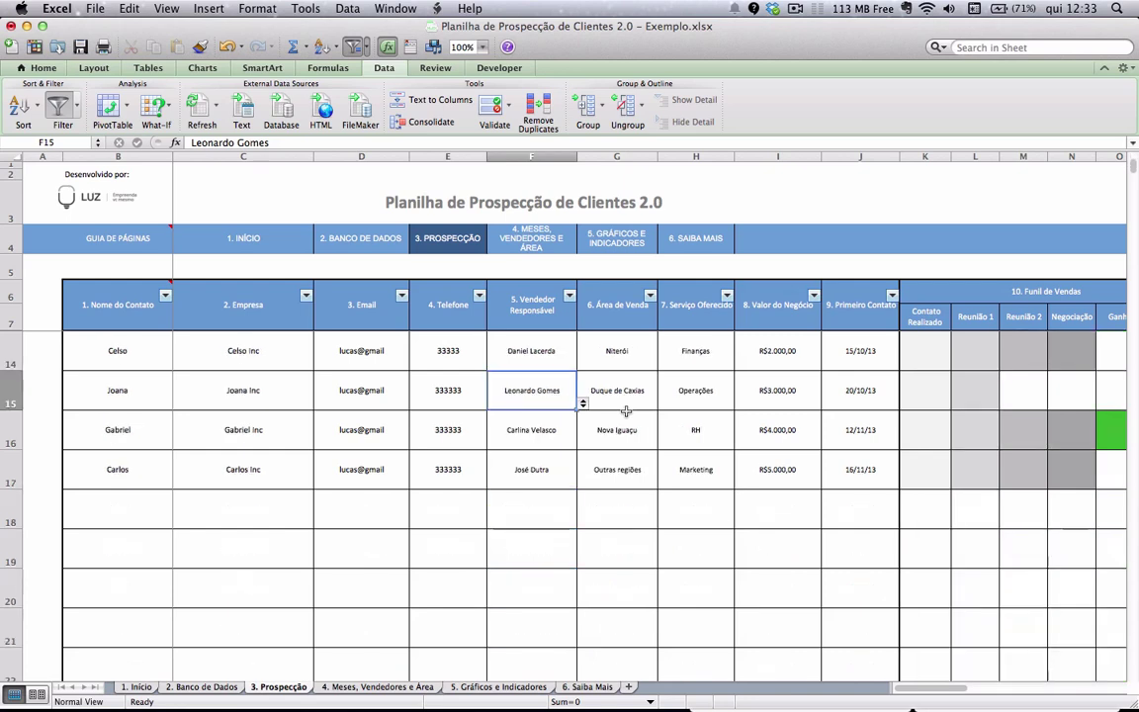
pyautogui.scroll(-2, 625, 410)
pyautogui.scroll(3, 625, 410)
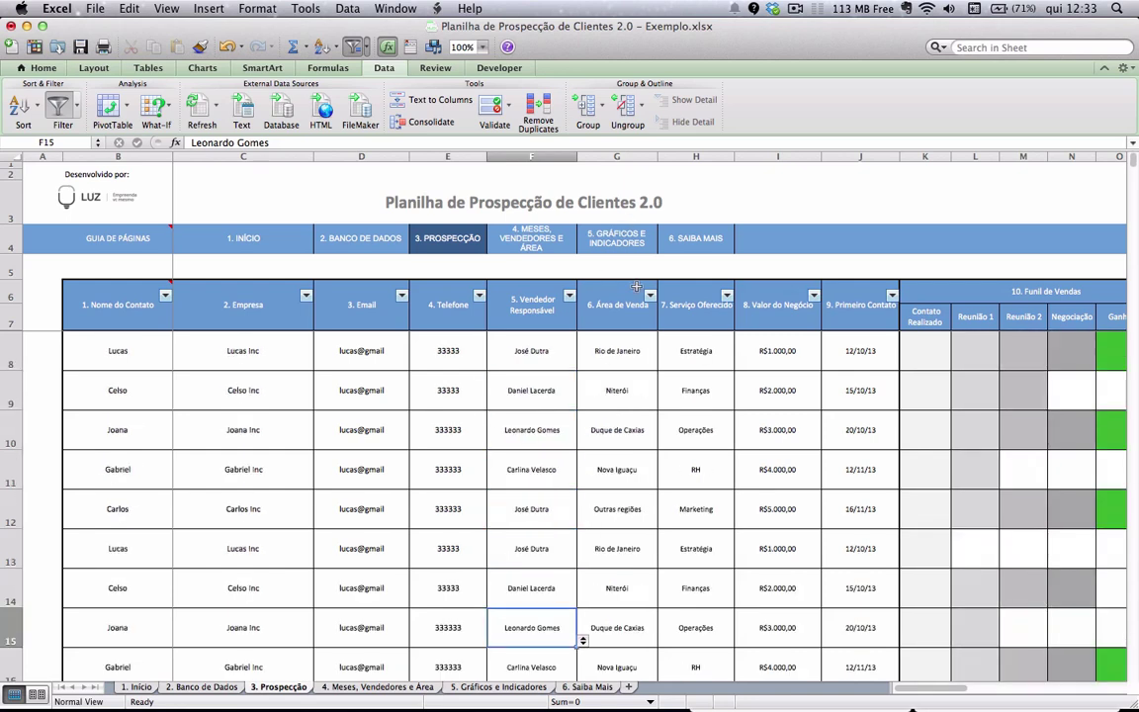